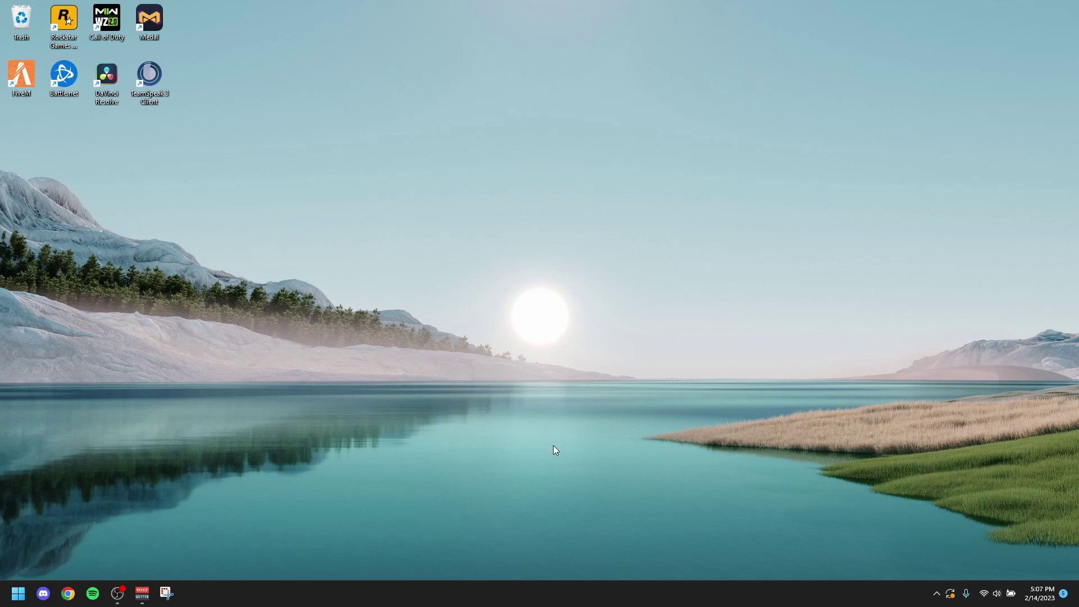
- Run %temp% to open the AppData\Local\Temp folder in File Explorer
key(super+r)
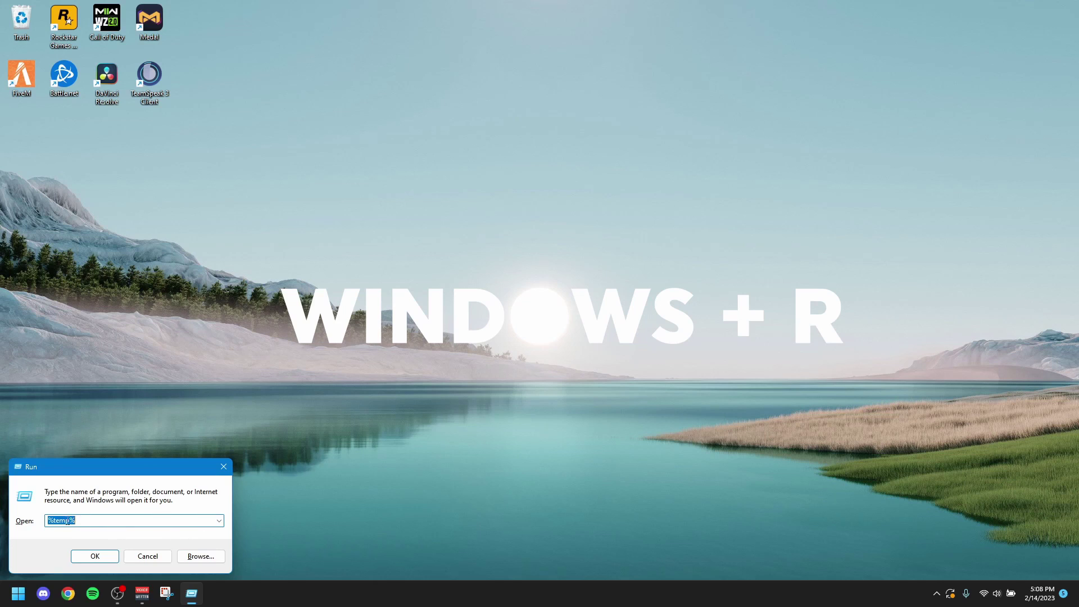
key(End)
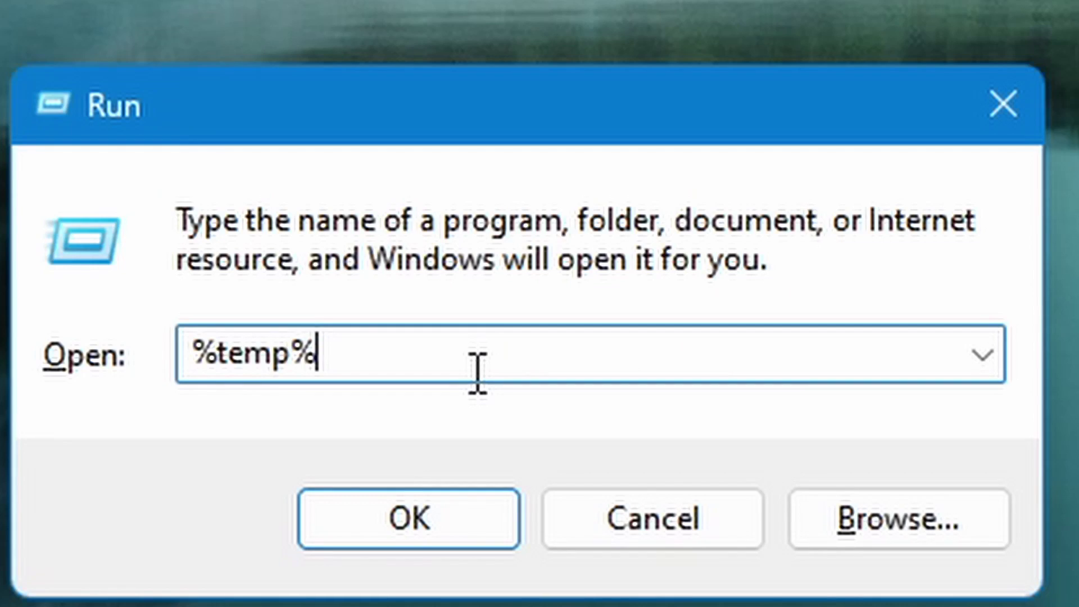
key(Return)
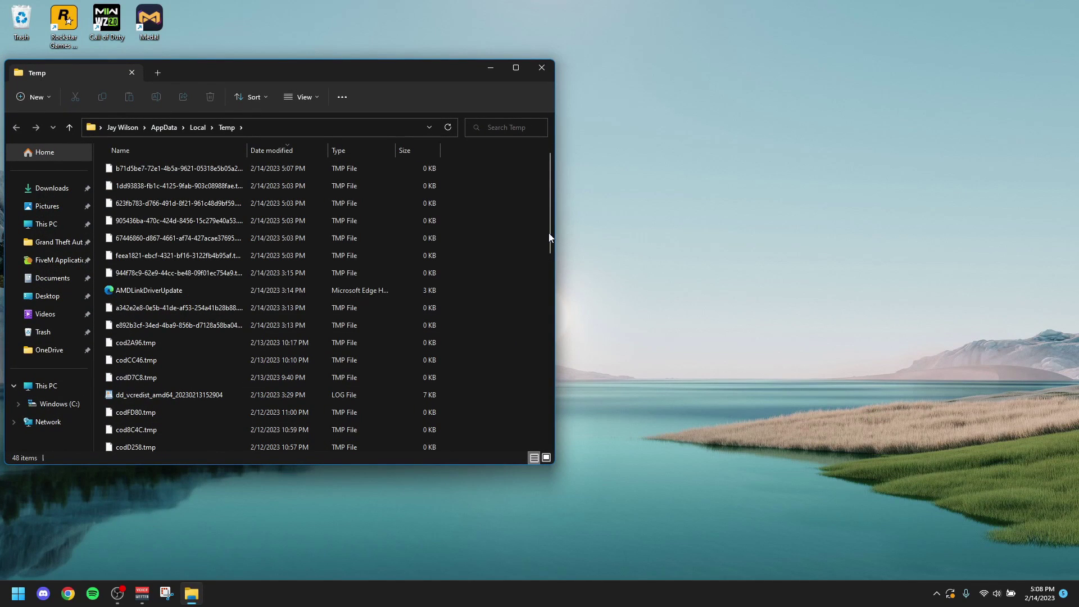
- Maximize the Temp folder window and scroll through its file list
click(515, 68)
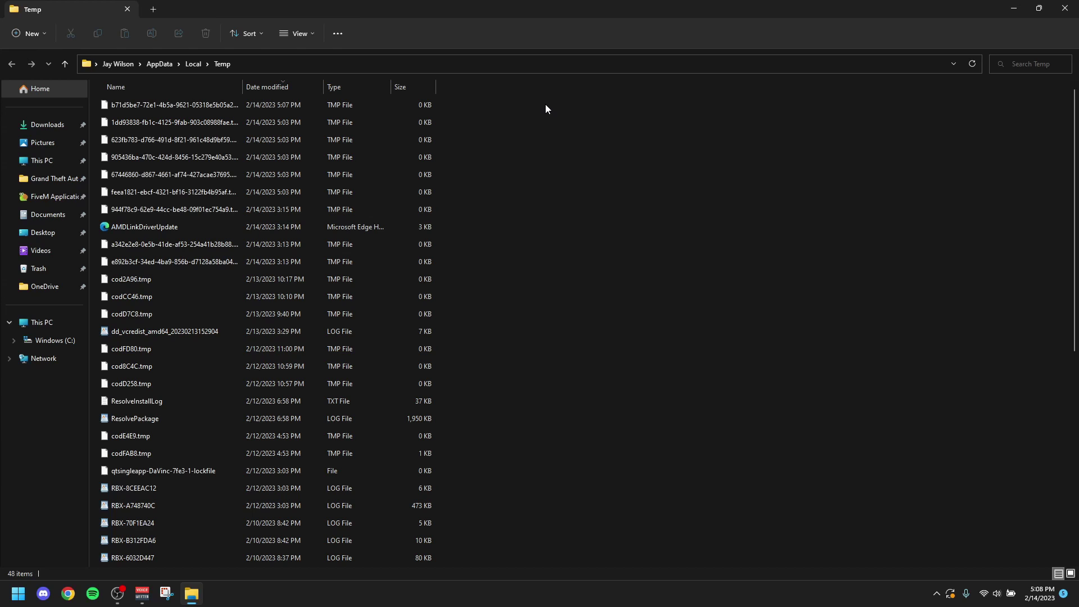
scroll(547, 115, down, 7)
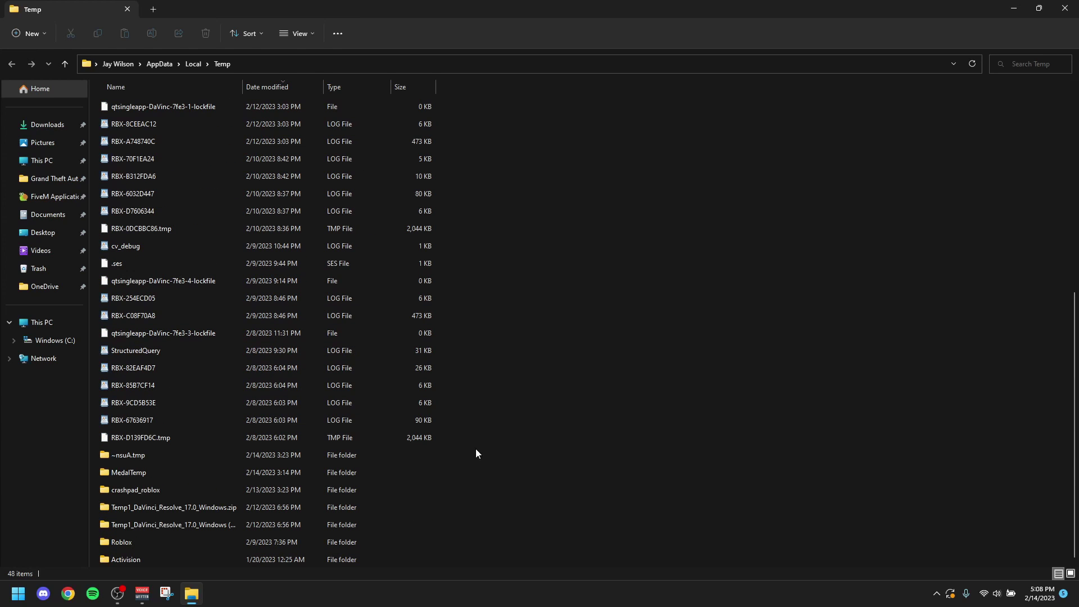
scroll(577, 536, up, 6)
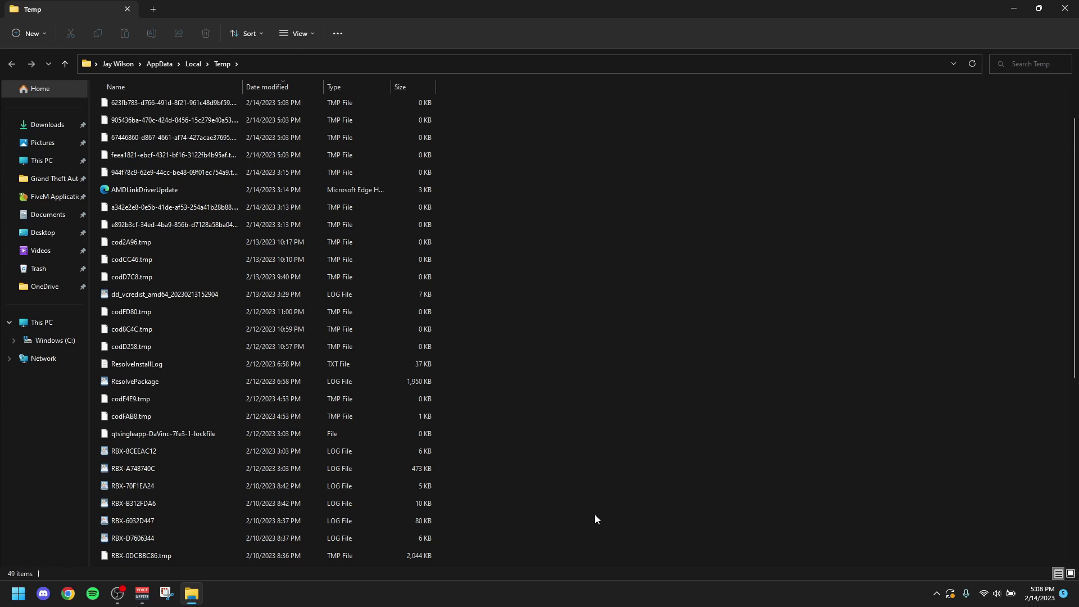
- Delete every item in Temp, skipping all nine in-use files, then close the folder
drag(481, 99, 267, 561)
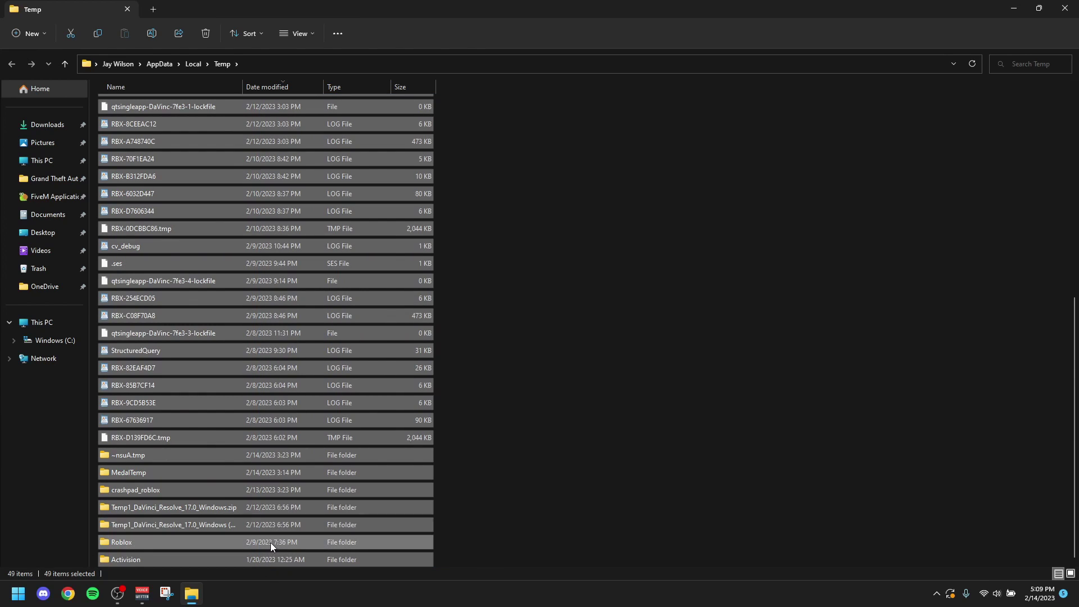
right_click(329, 511)
click(411, 528)
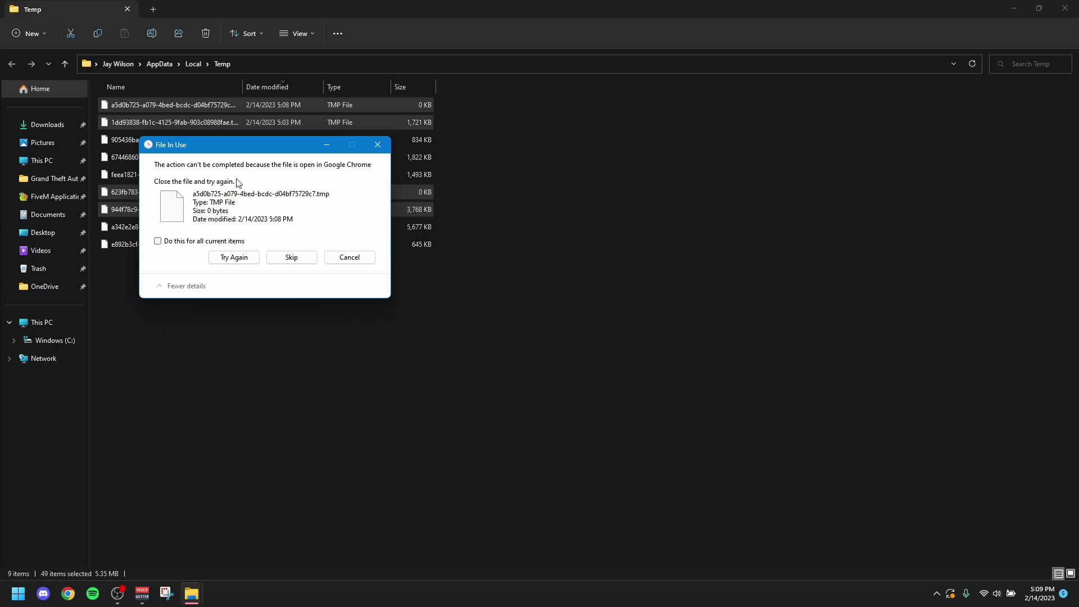
click(444, 382)
click(230, 258)
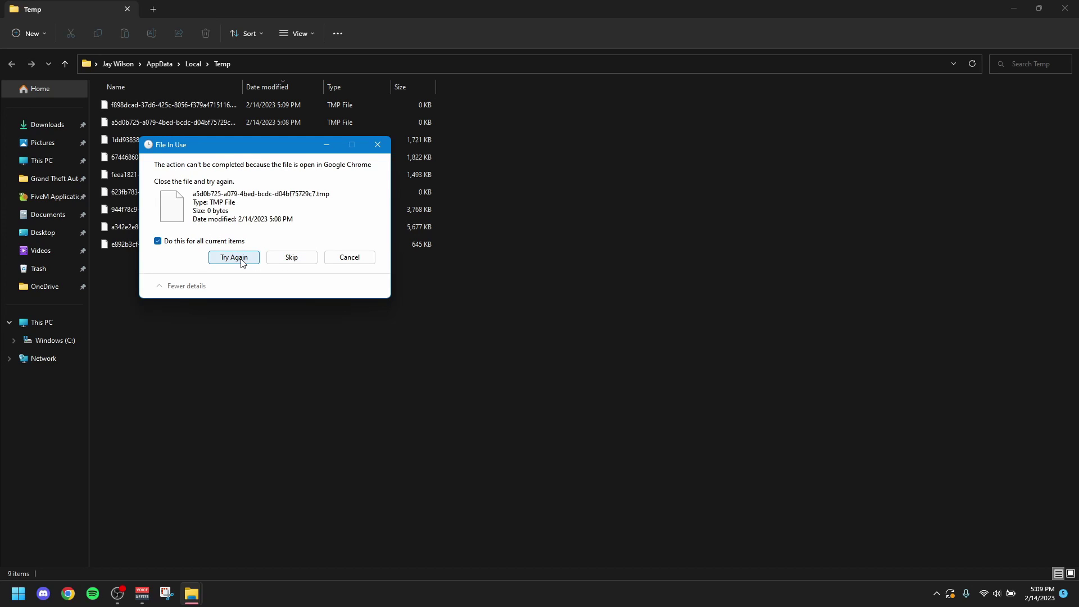
click(292, 258)
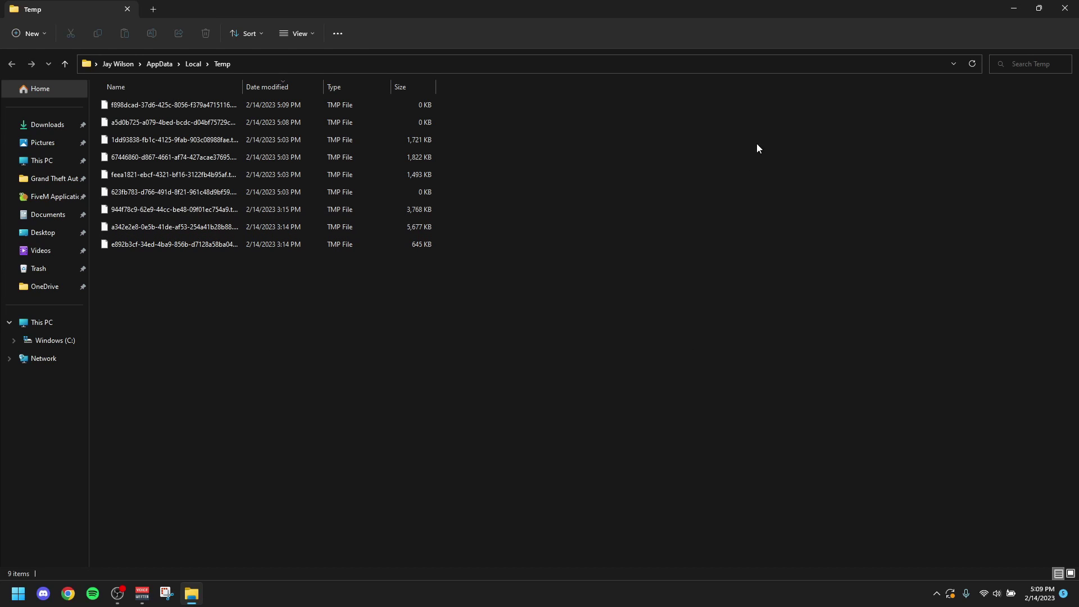
click(1065, 8)
right_click(32, 20)
- Empty the Recycle Bin, permanently deleting its 29,200 items (about 11 GB)
click(86, 75)
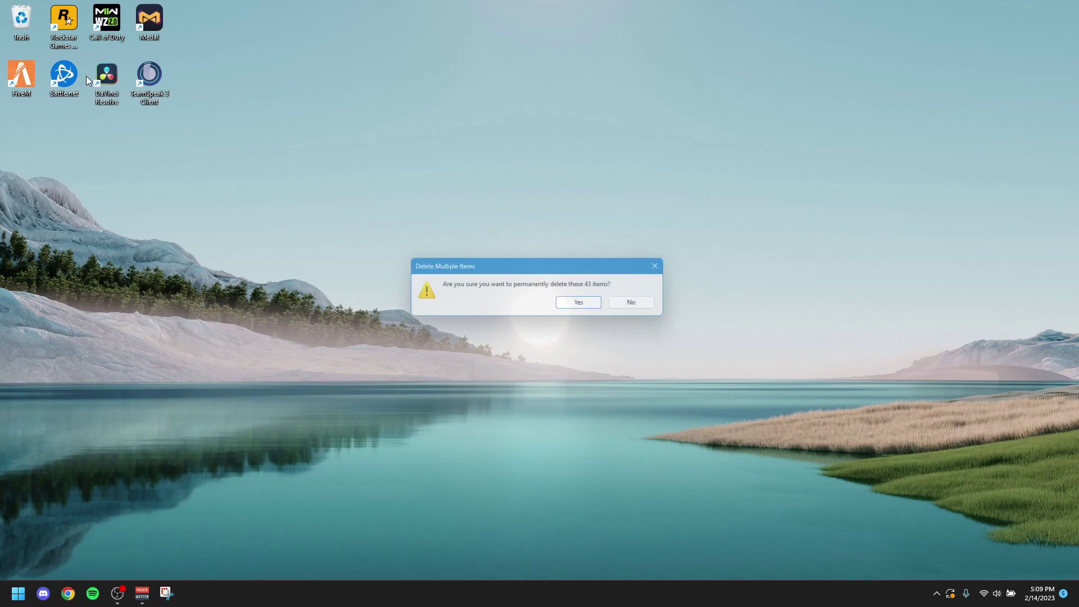
click(585, 305)
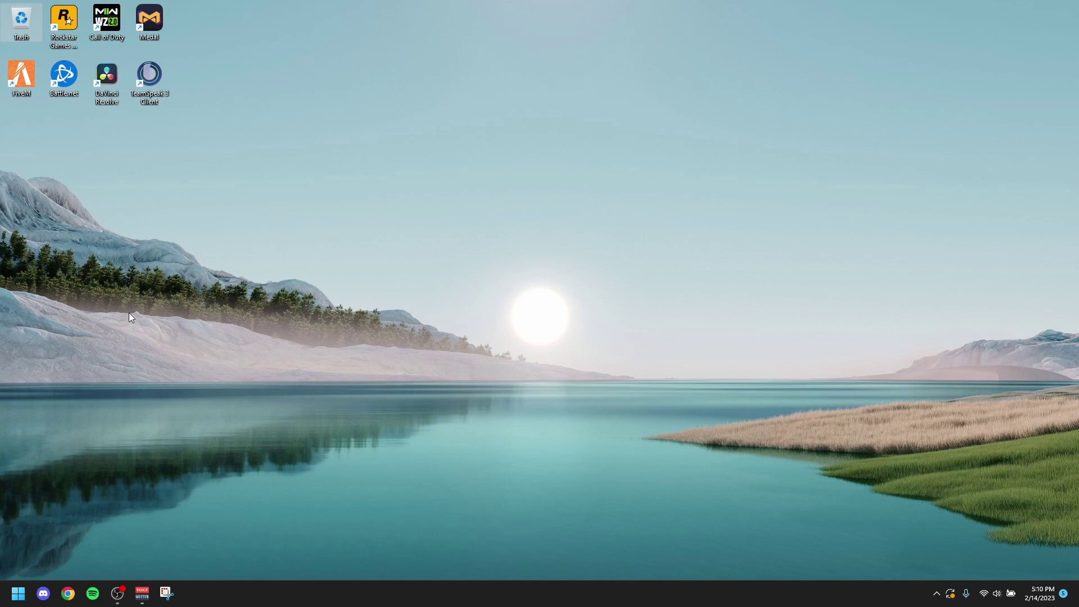
- Search the Start menu for 'apps' to surface Add or remove programs
click(18, 593)
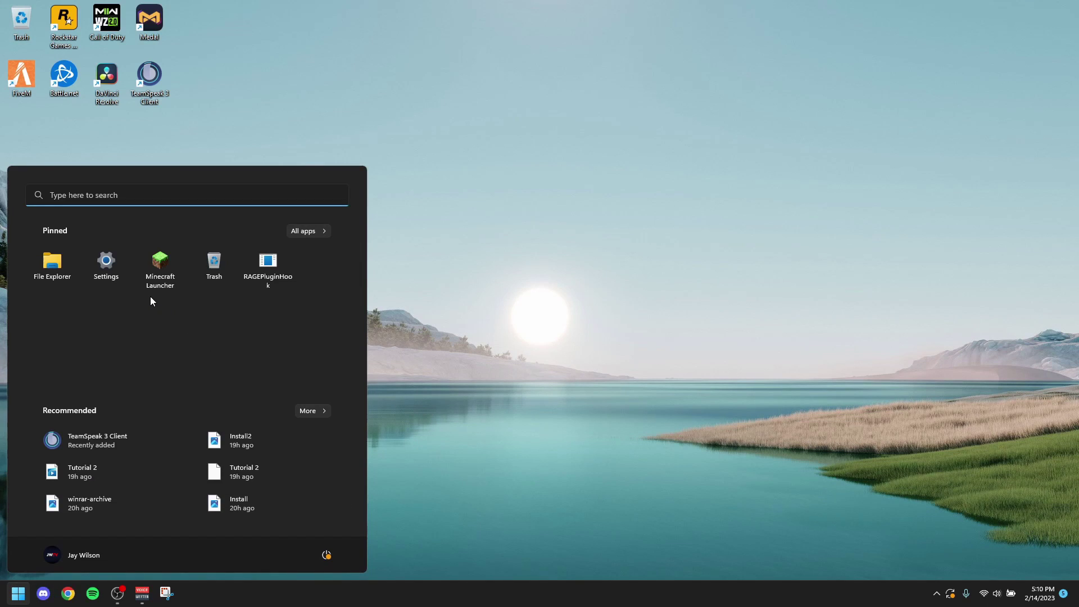
text(apps)
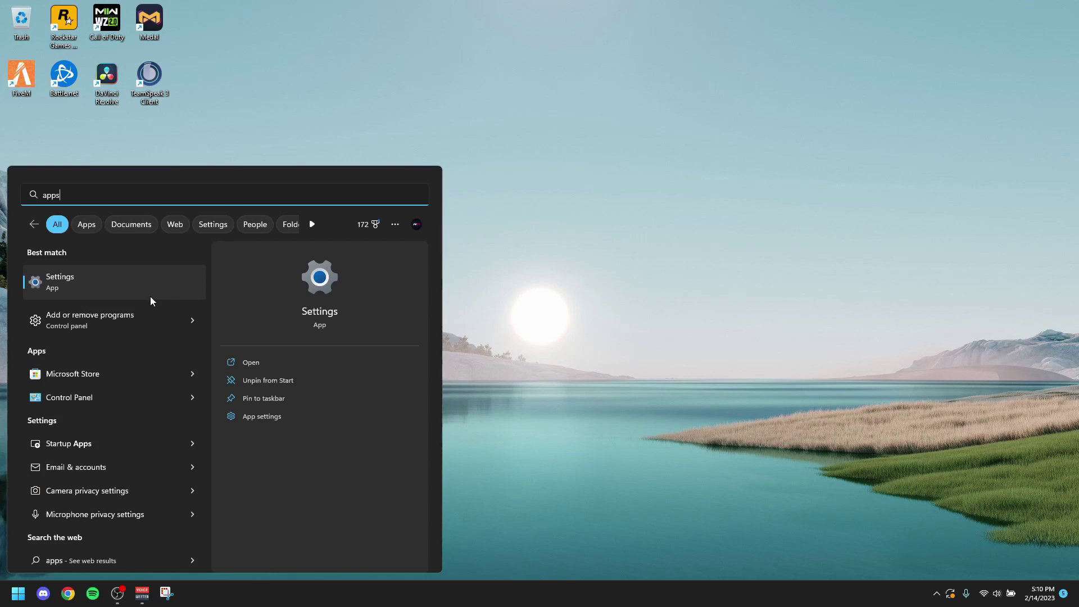
key(BackSpace)
key(BackSpace)
key(BackSpace)
key(BackSpace)
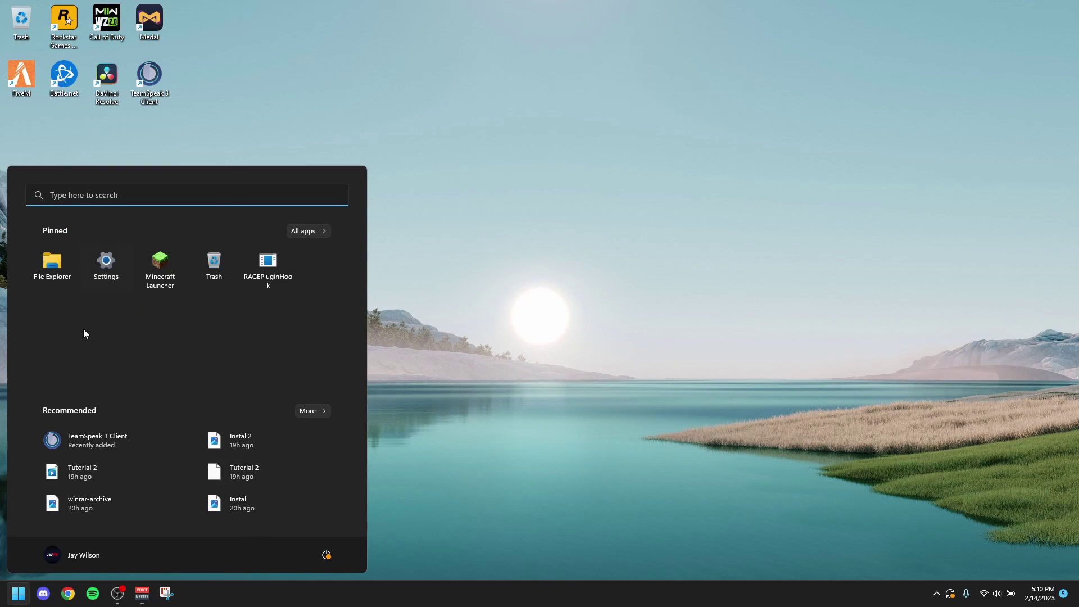
click(100, 200)
text(s)
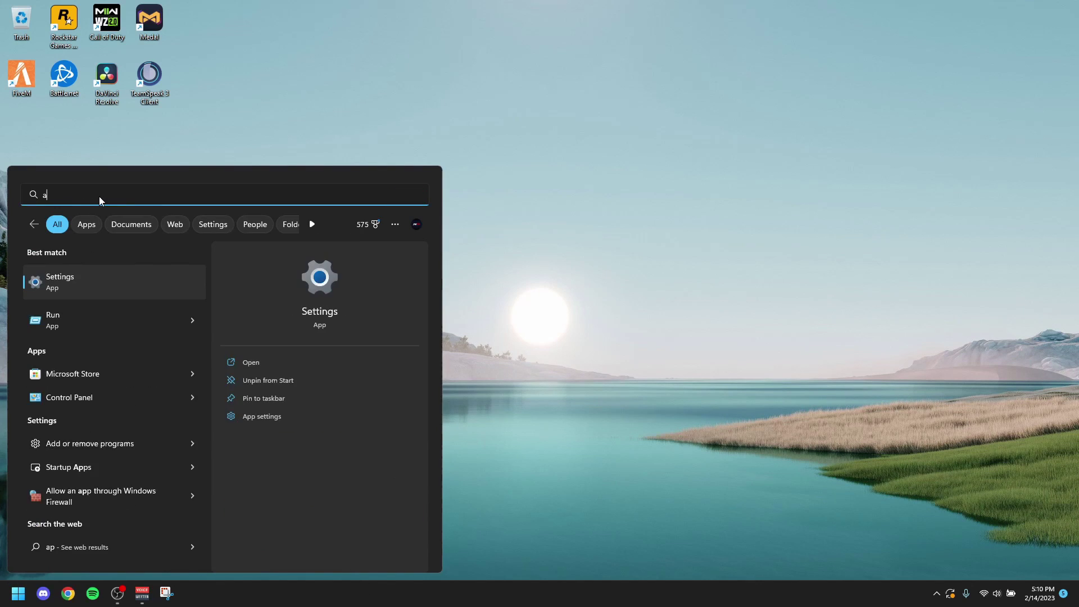
key(BackSpace)
text(apps)
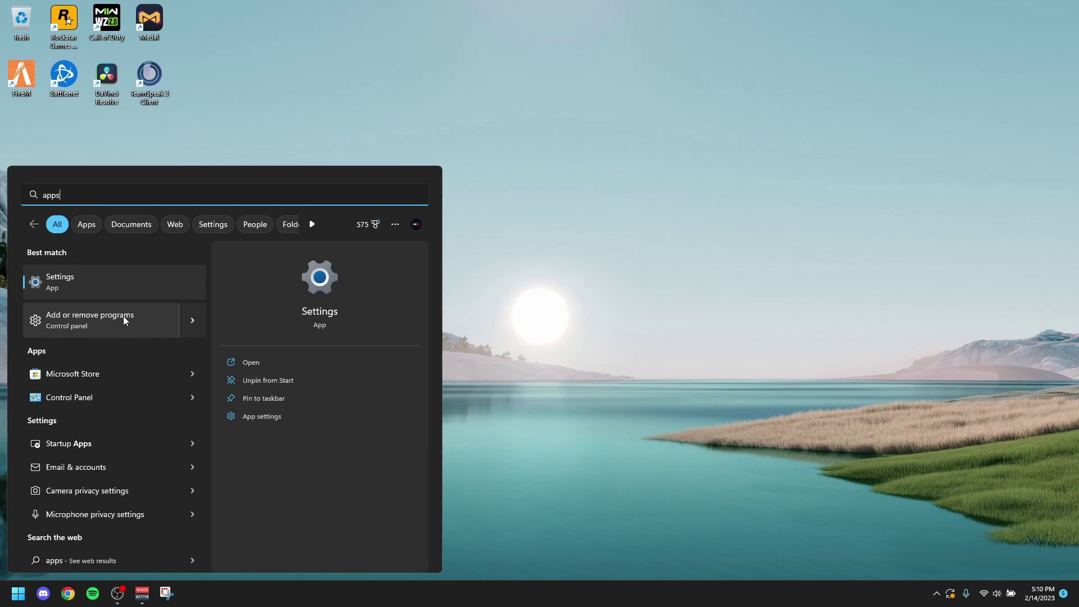
- Uninstall the Maps app from the Installed apps list
click(131, 317)
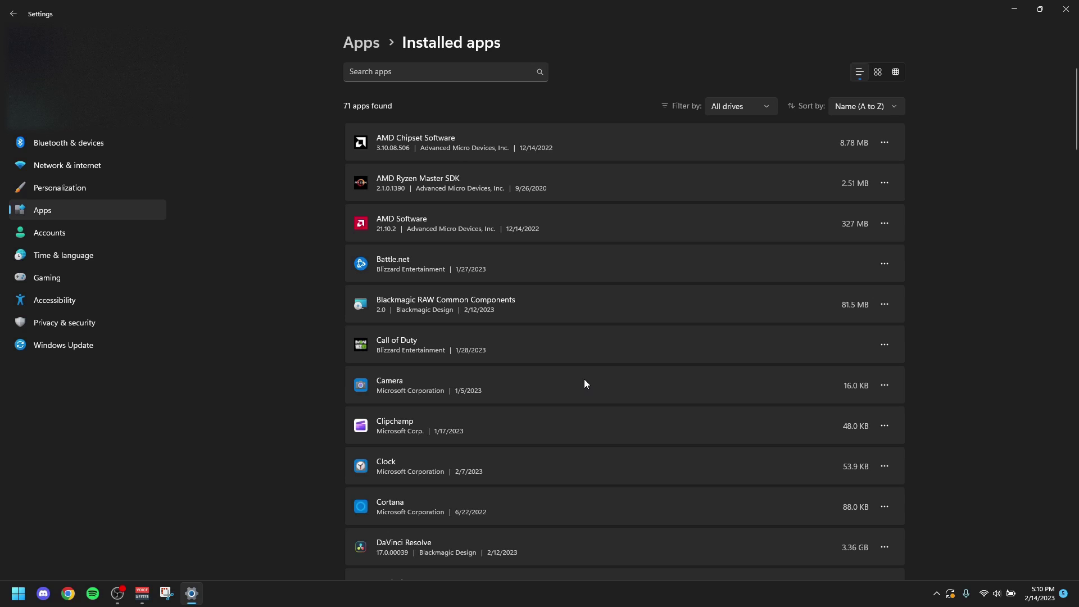
scroll(584, 379, down, 10)
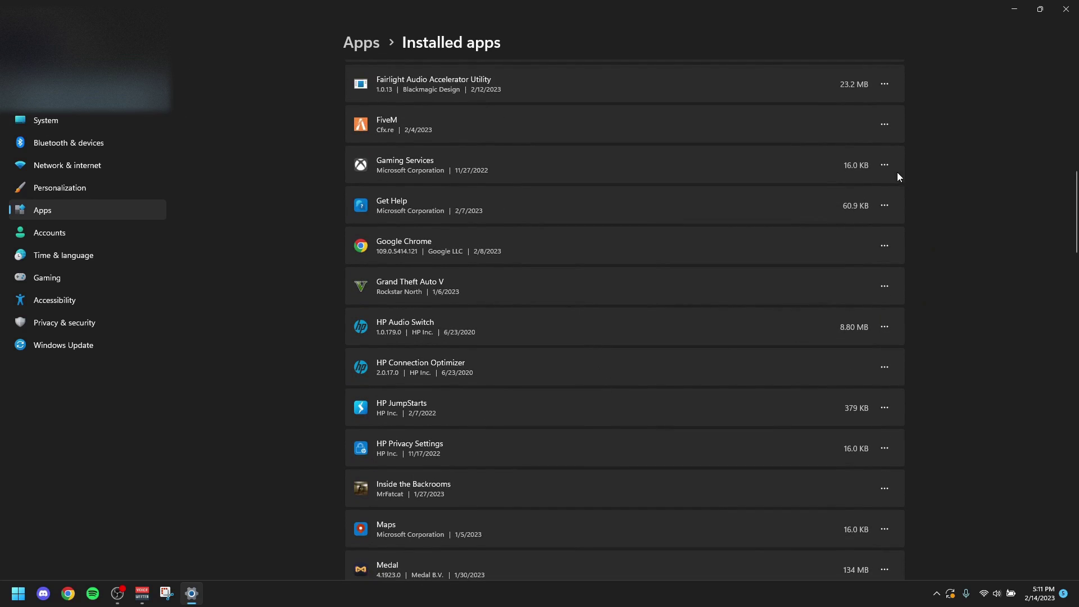
scroll(454, 298, down, 3)
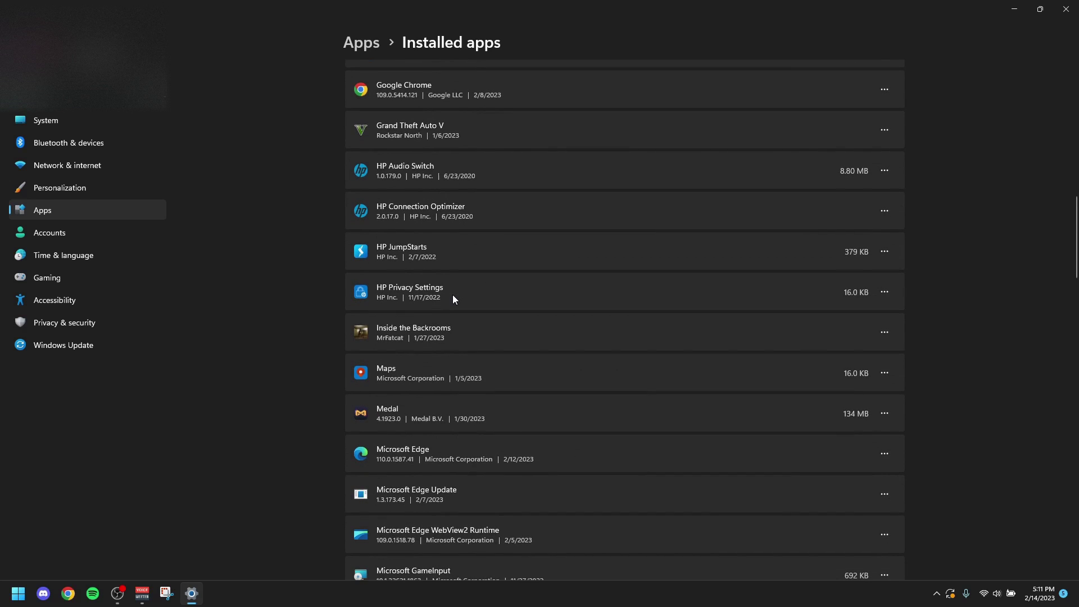
scroll(457, 295, down, 3)
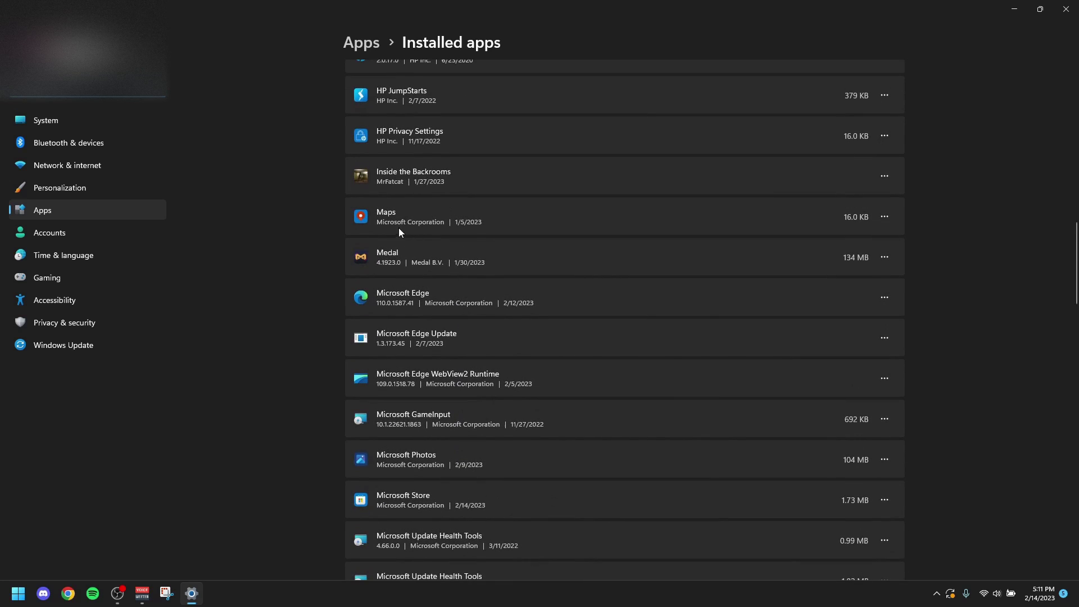
click(884, 216)
click(753, 275)
click(860, 277)
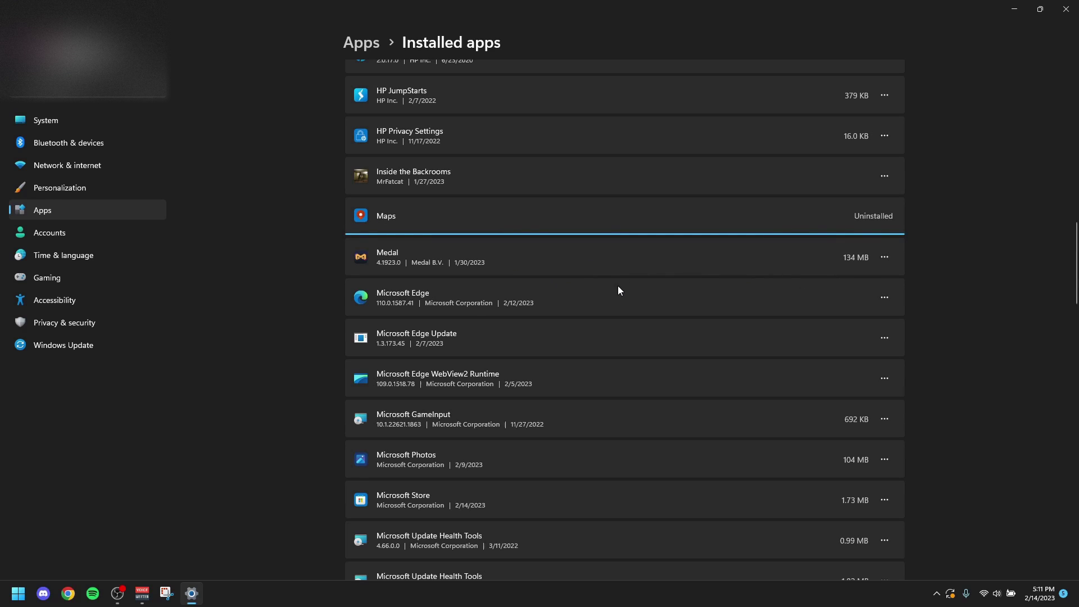
- Review the options of OMEN Audio Control, People and Phone Link without changing them
scroll(485, 287, down, 5)
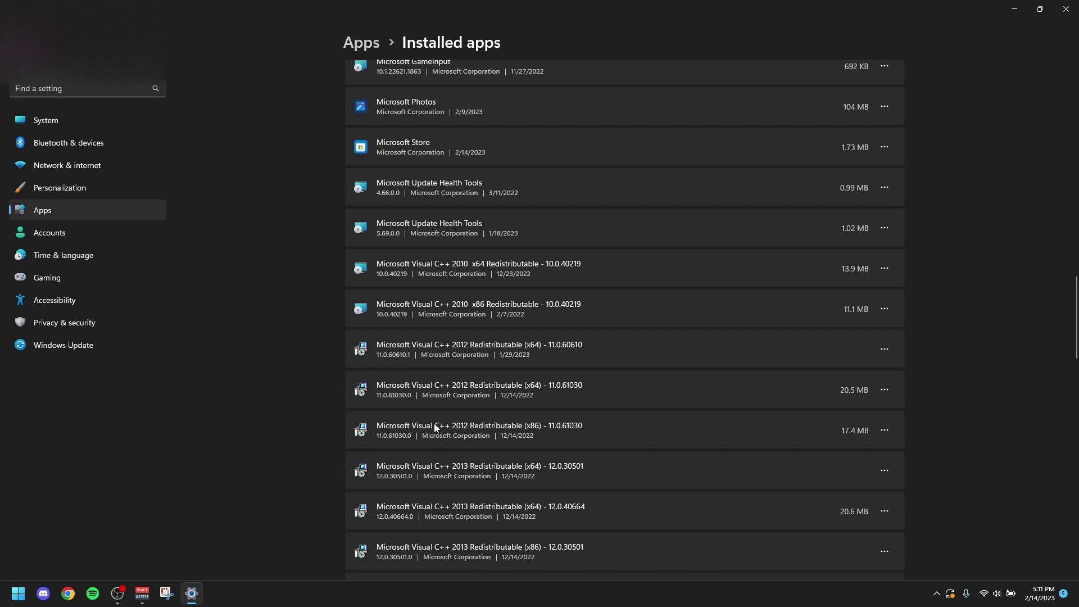
scroll(542, 427, up, 1)
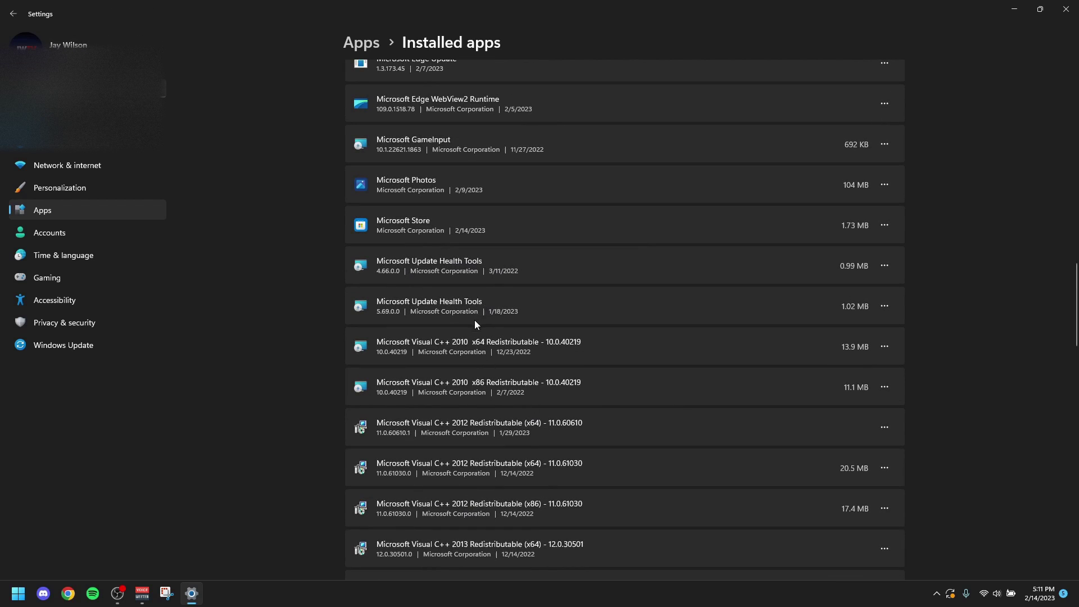
scroll(475, 332, up, 3)
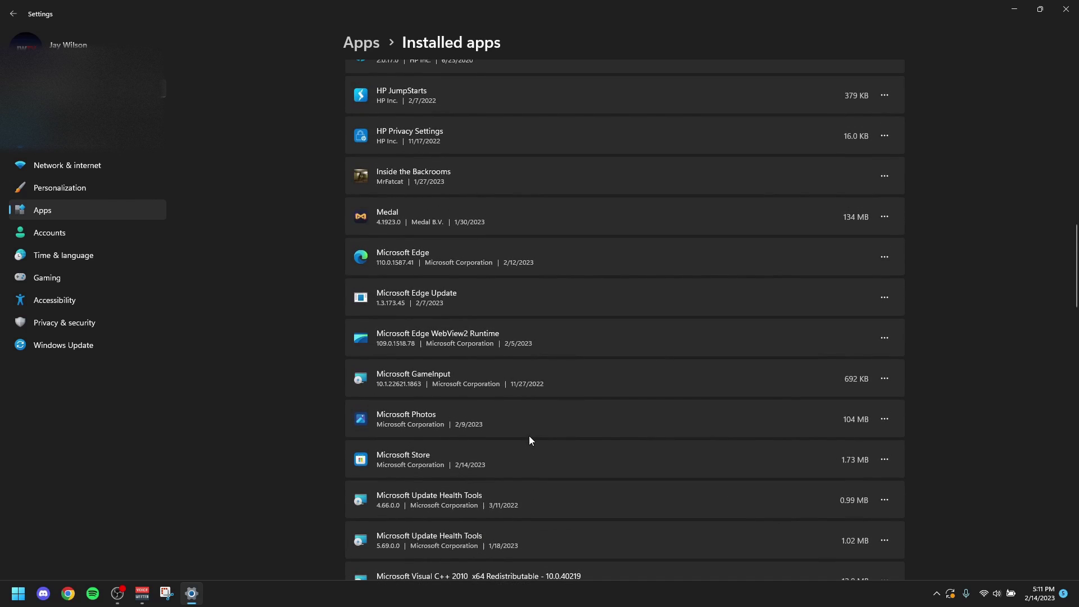
scroll(530, 437, up, 2)
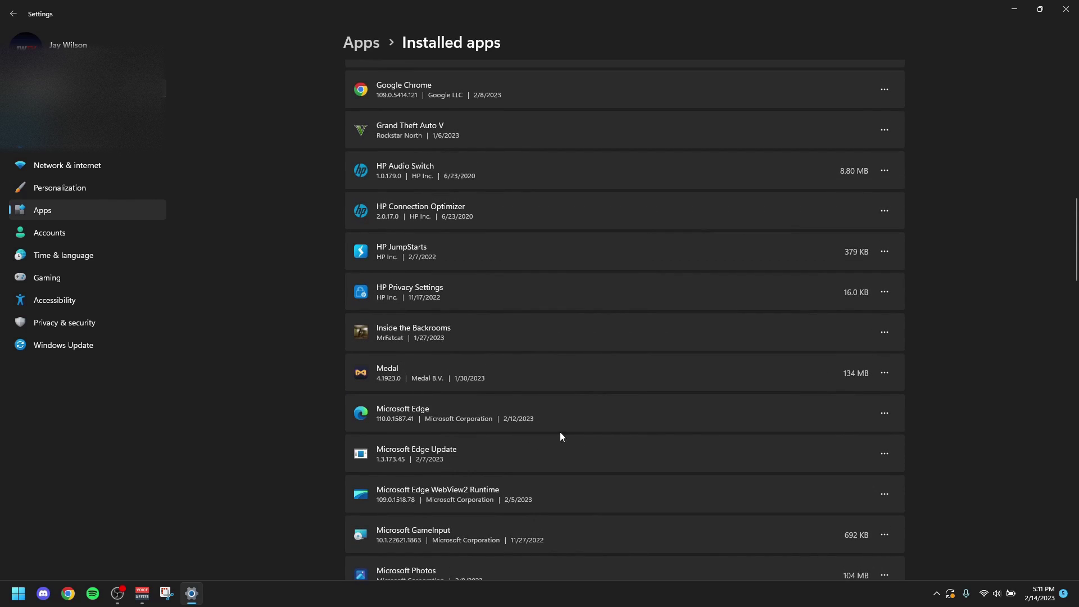
scroll(944, 458, down, 6)
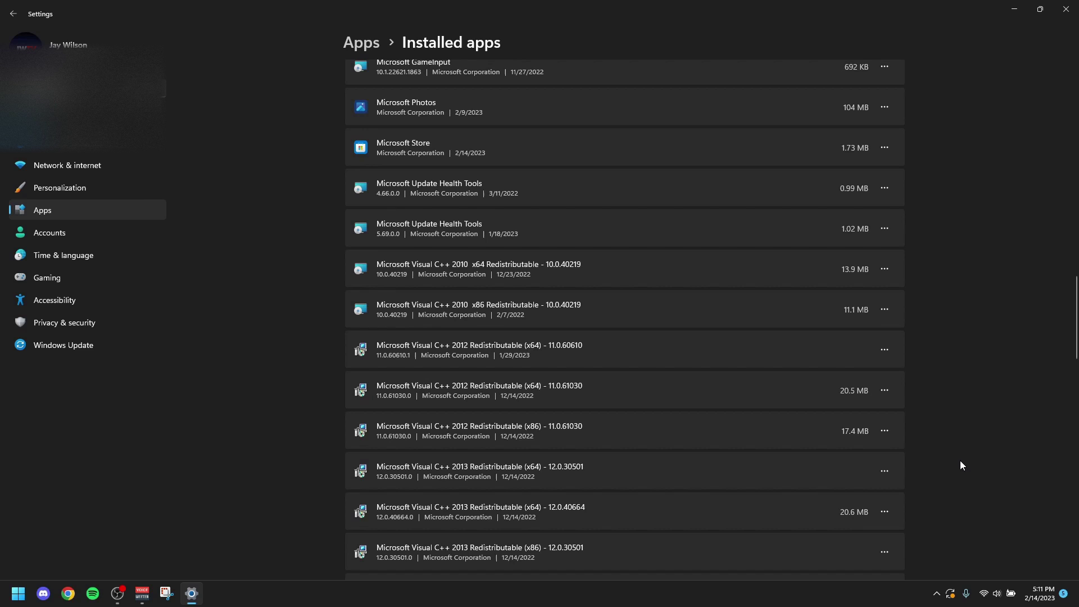
scroll(886, 302, down, 10)
click(885, 301)
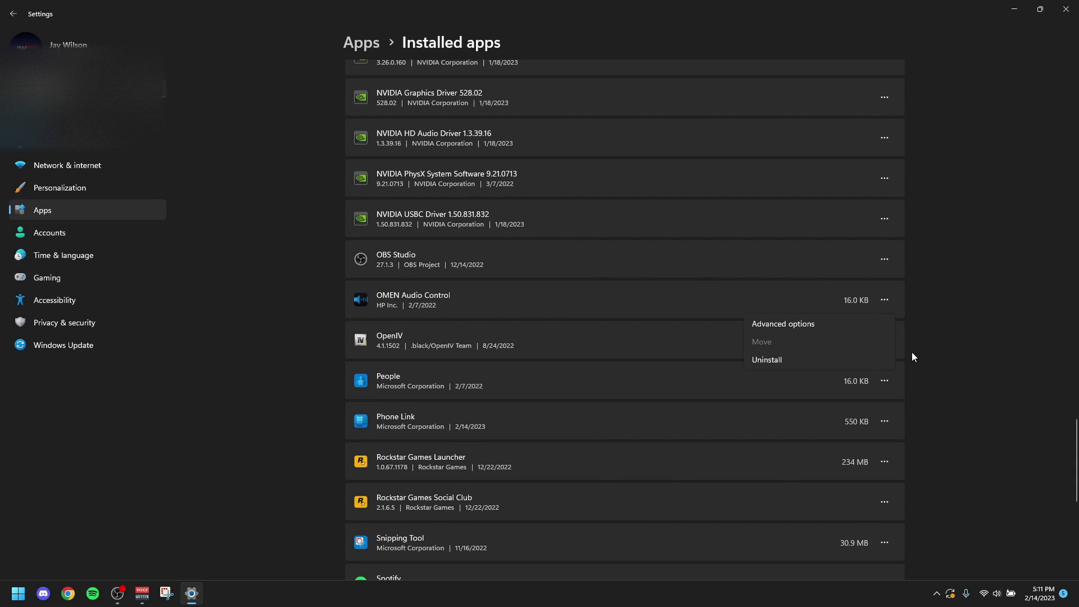
click(925, 360)
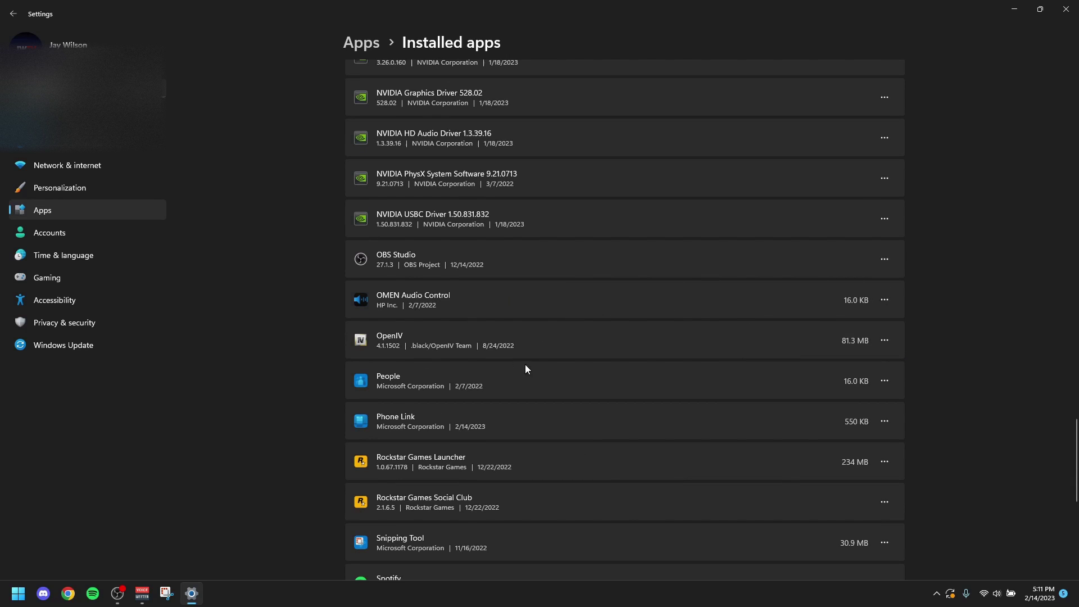
scroll(527, 369, down, 3)
click(885, 224)
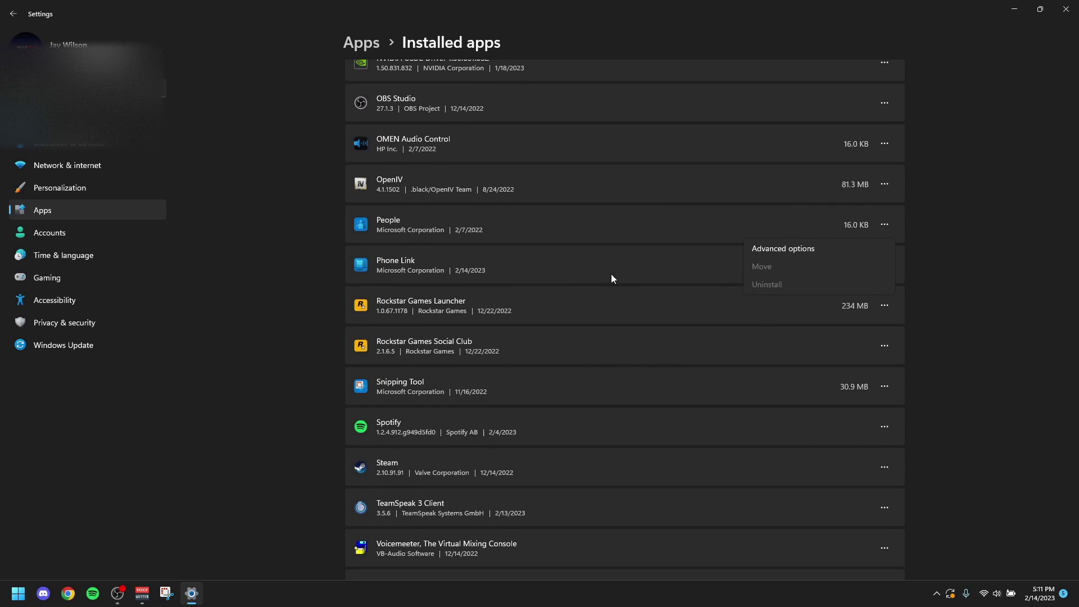
click(612, 275)
click(886, 265)
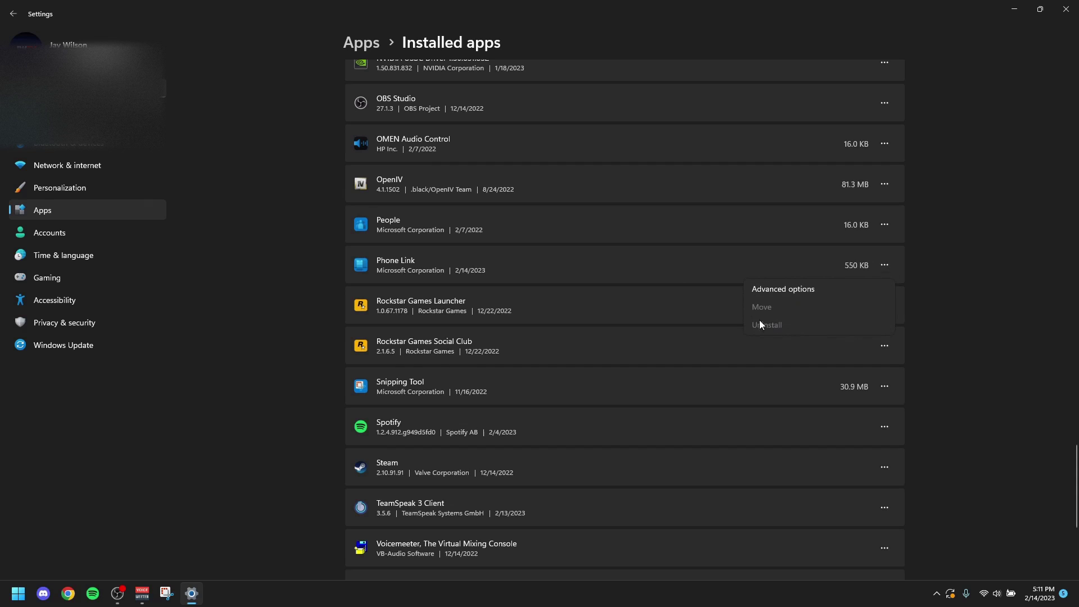
click(433, 275)
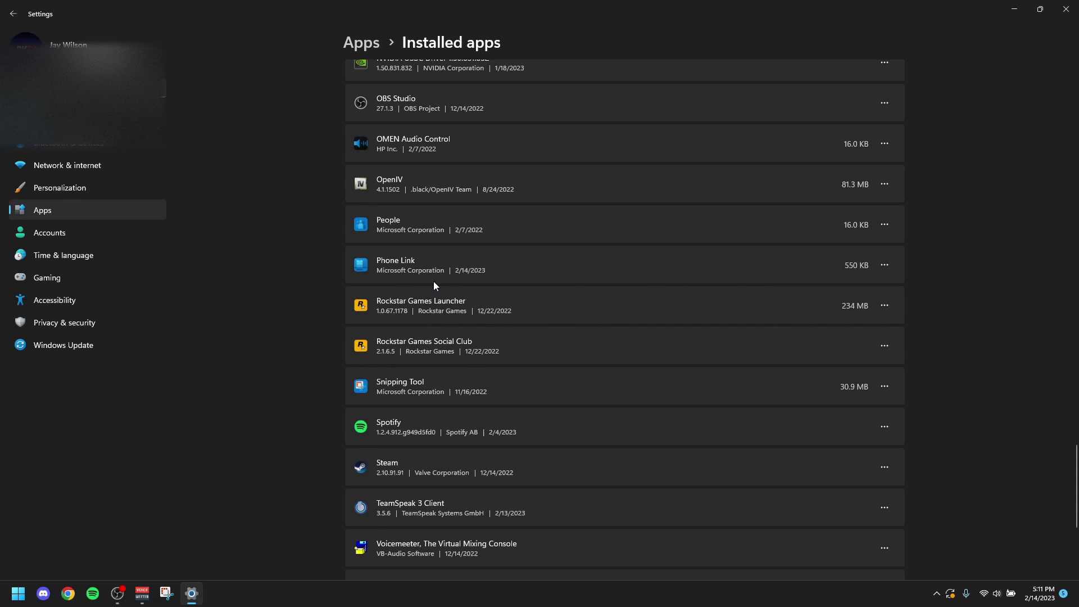
- Review the options of Xbox Game Bar and Microsoft Photos, leaving both installed
scroll(538, 308, down, 3)
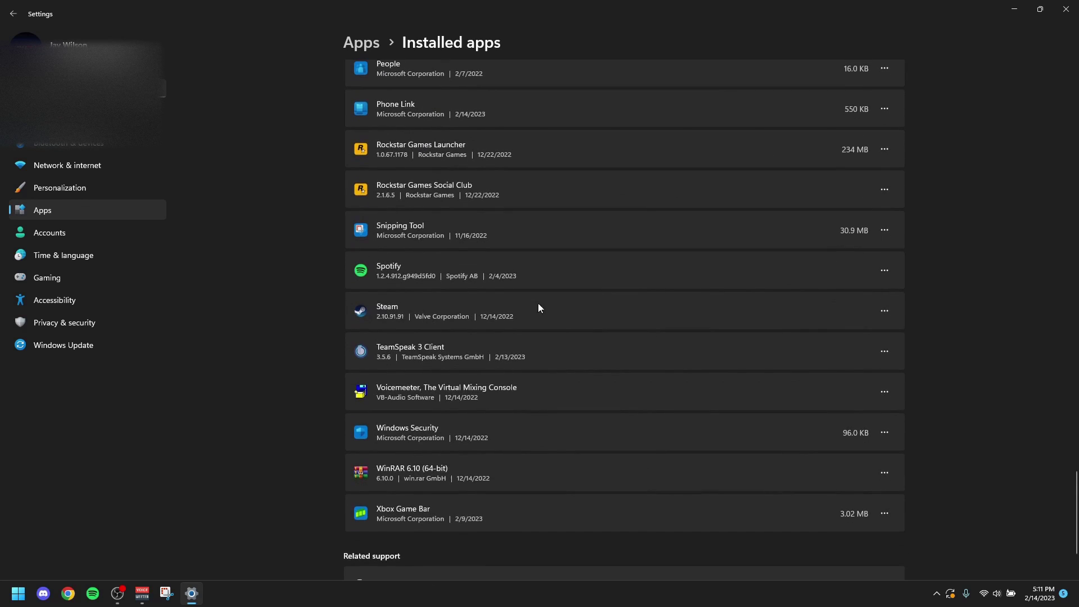
click(885, 513)
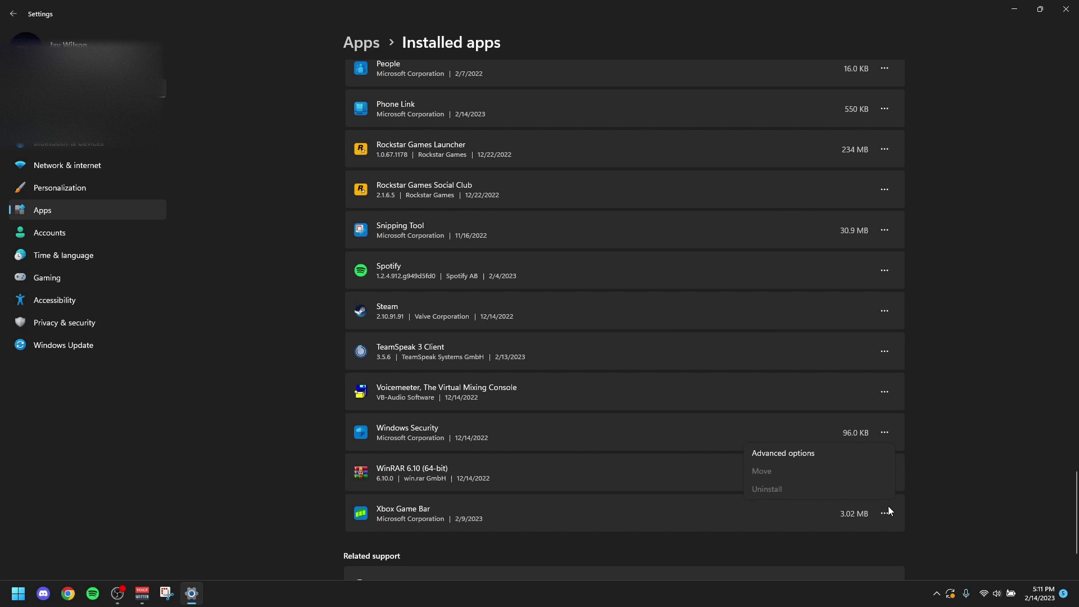
click(960, 486)
scroll(966, 486, up, 7)
scroll(967, 484, up, 18)
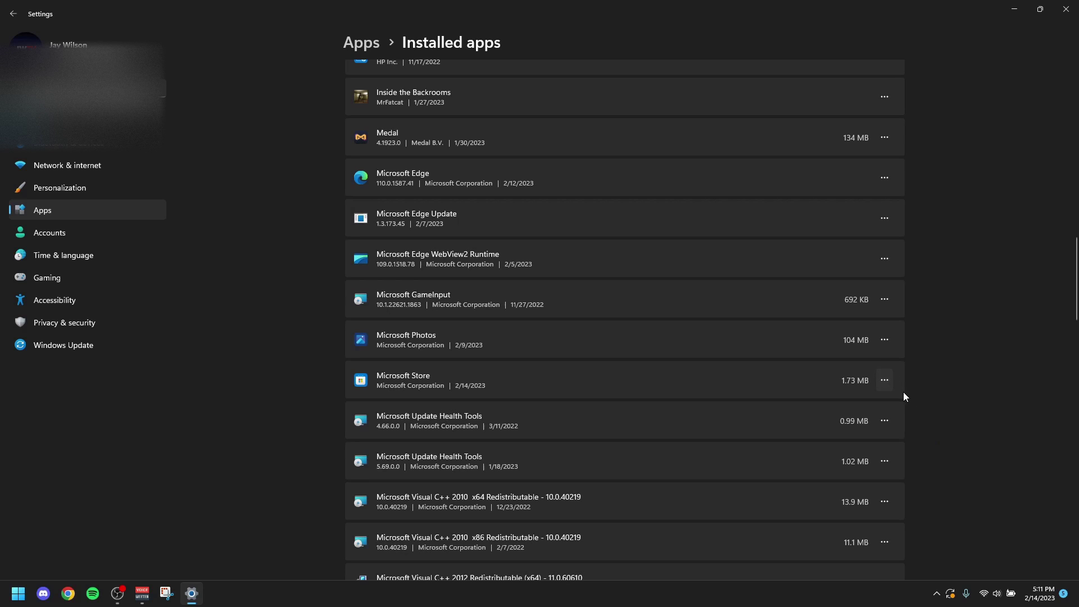
click(884, 340)
click(977, 364)
- Uninstall Clipchamp from the Installed apps list
scroll(977, 365, up, 6)
scroll(976, 372, up, 6)
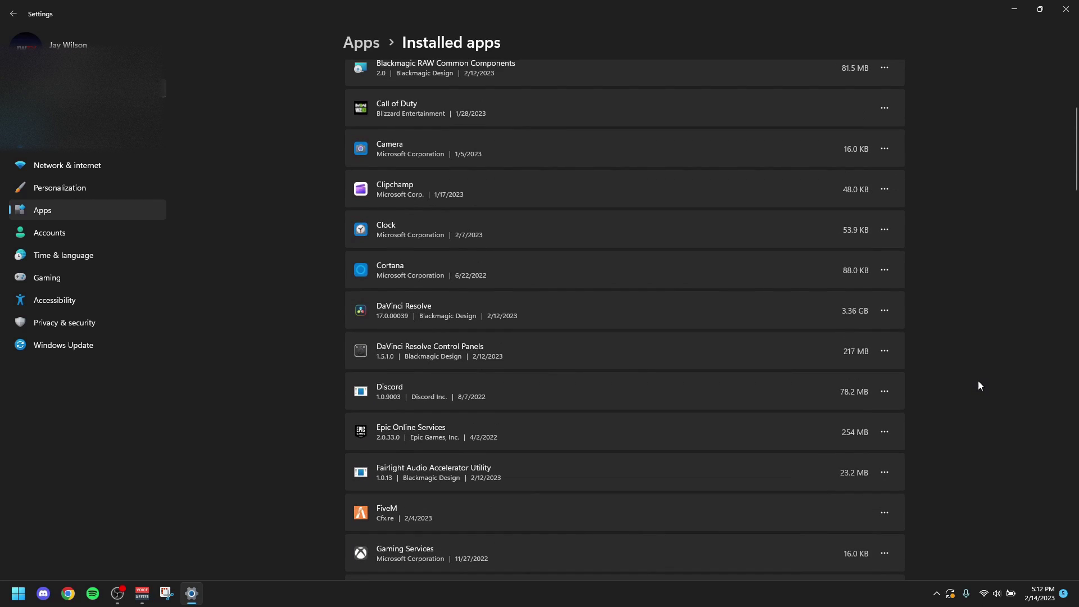
scroll(978, 380, down, 1)
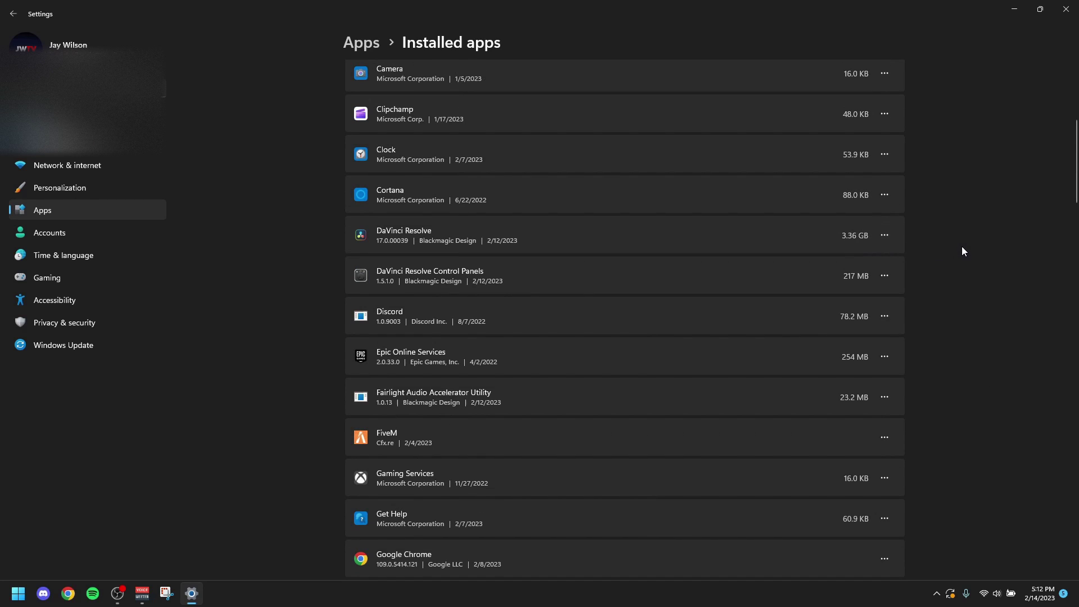
click(884, 114)
click(808, 173)
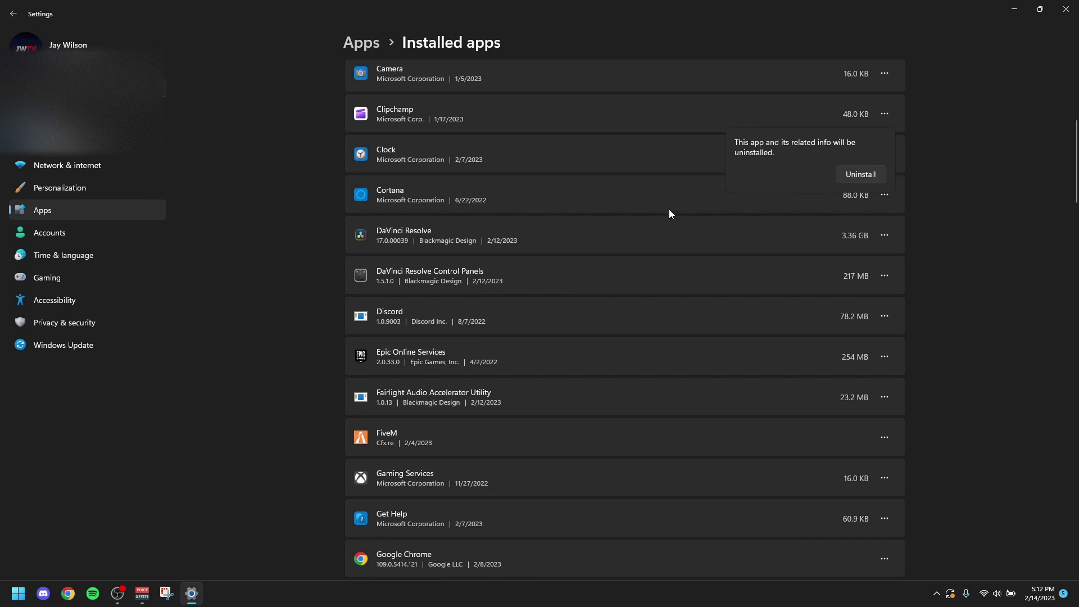
click(860, 174)
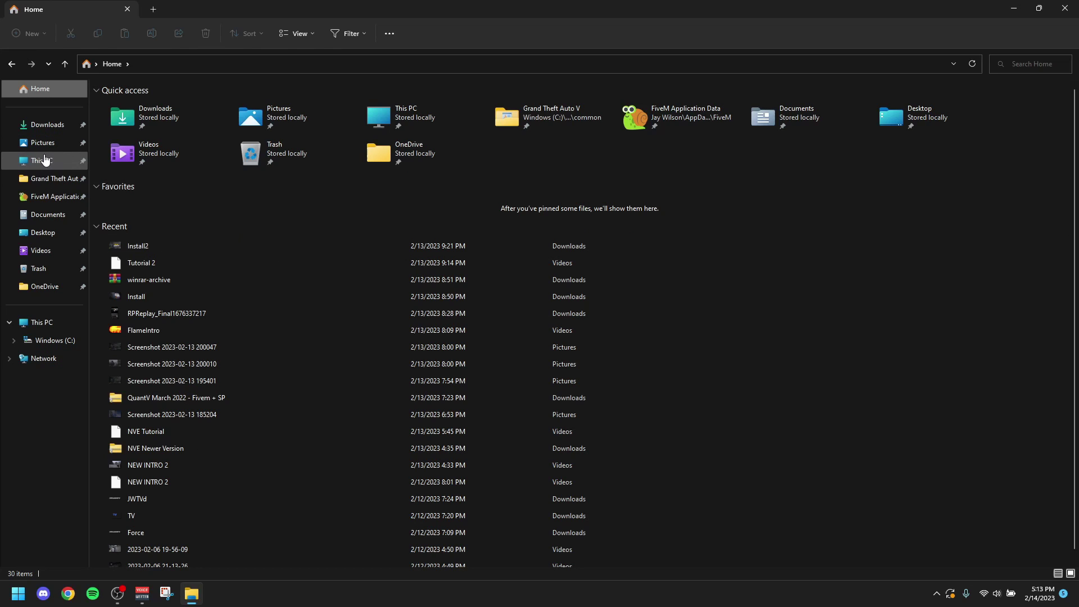
- Browse the Pictures folder, then close File Explorer with Alt+F4
scroll(315, 276, down, 1)
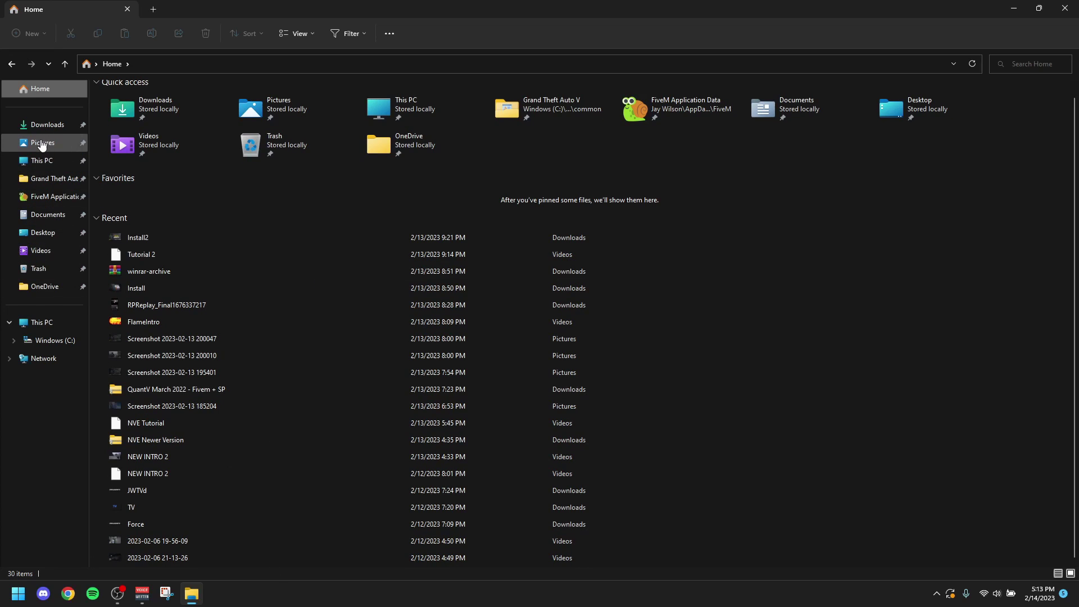
click(41, 144)
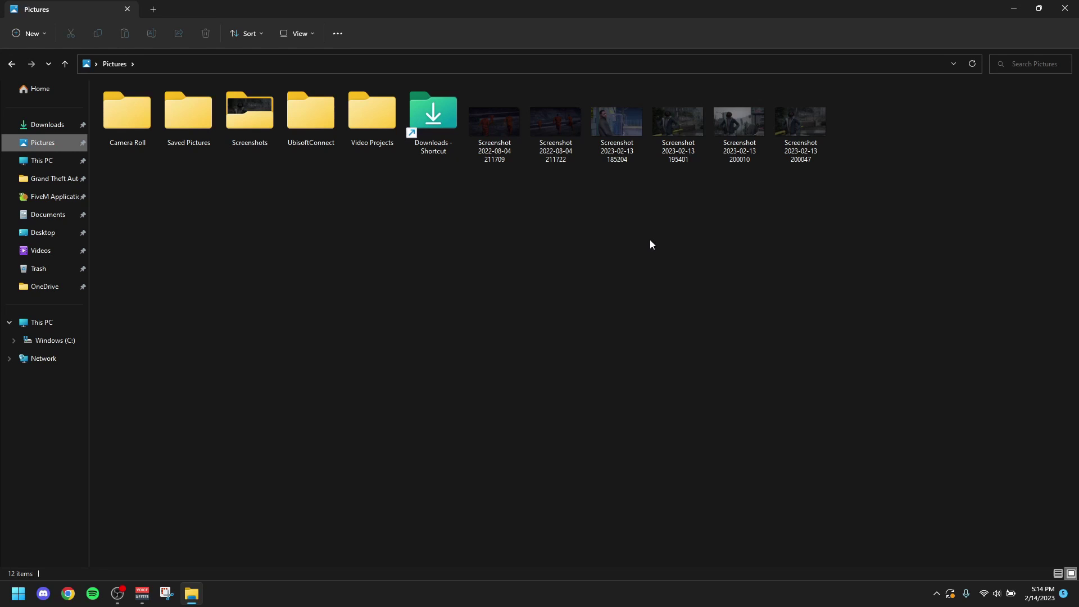
key(alt+F4)
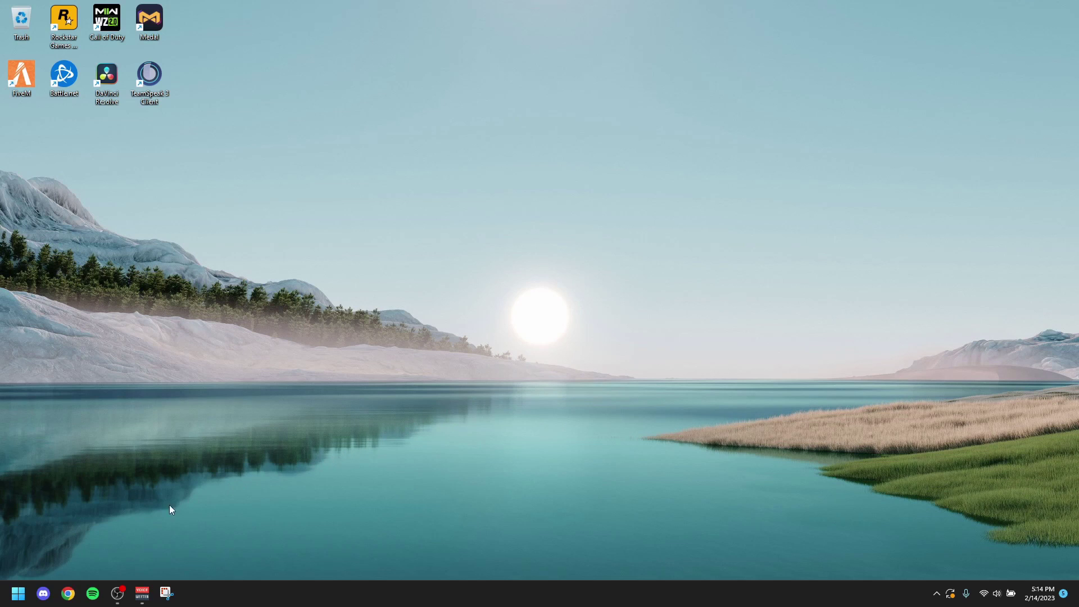
- Launch Task Manager from a 'task' Start search, then center and maximize its window
key(super)
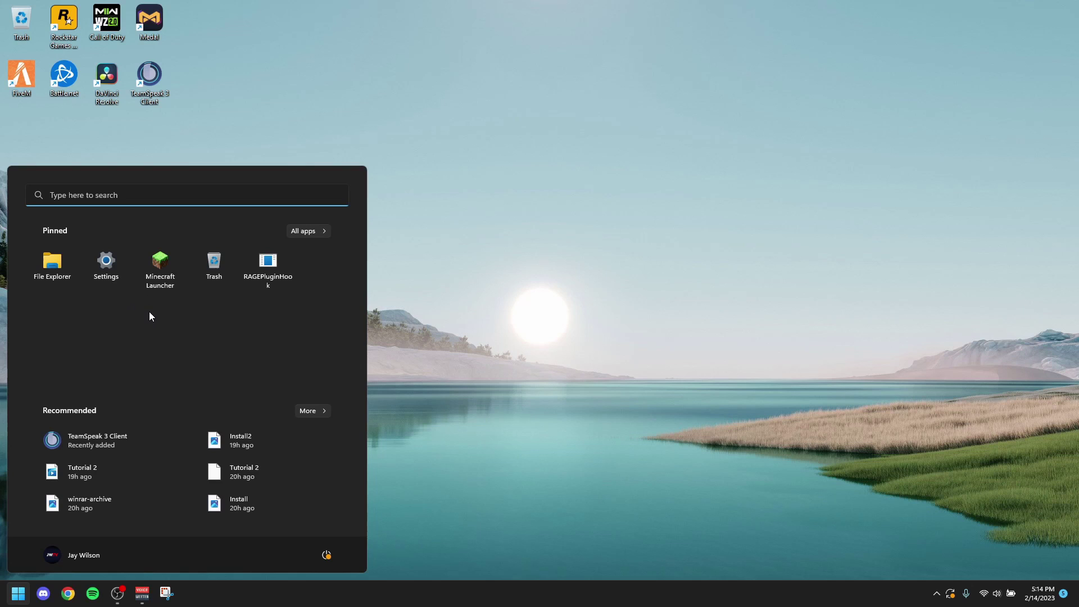
text(task)
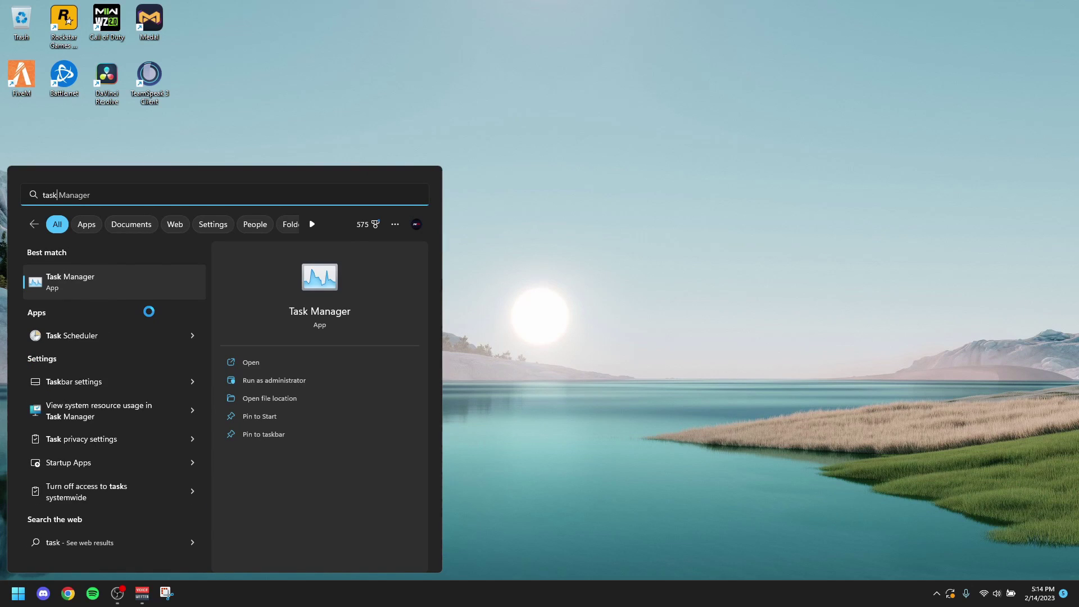
click(79, 277)
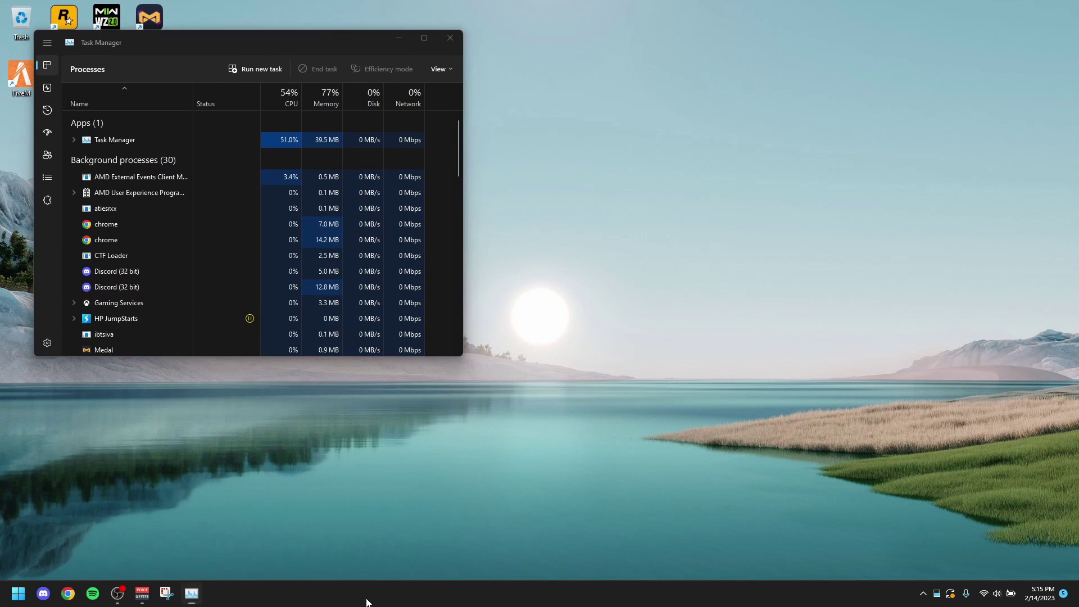
right_click(366, 602)
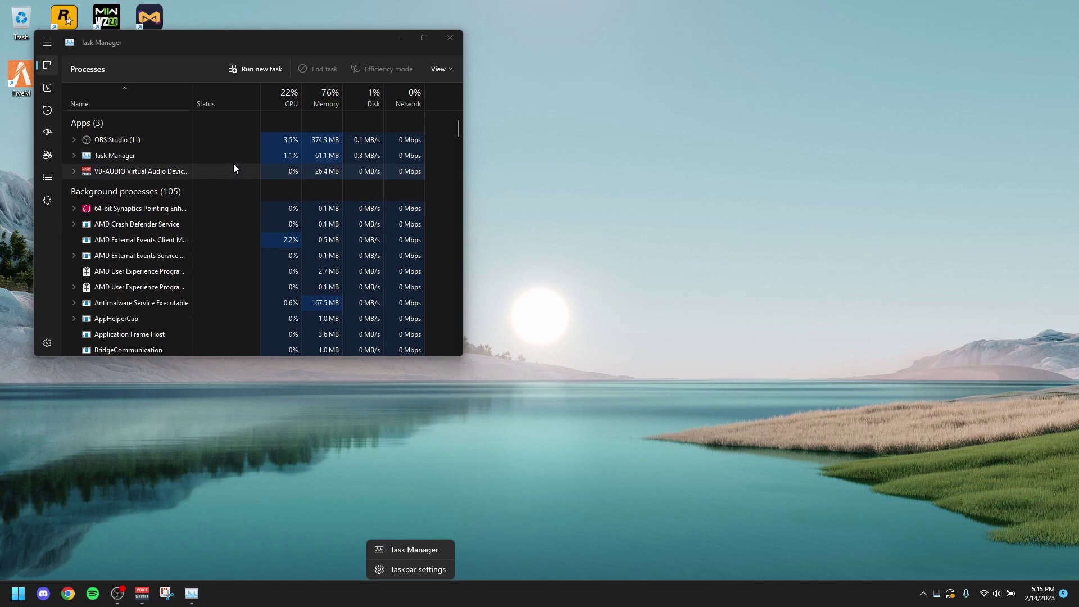
click(437, 266)
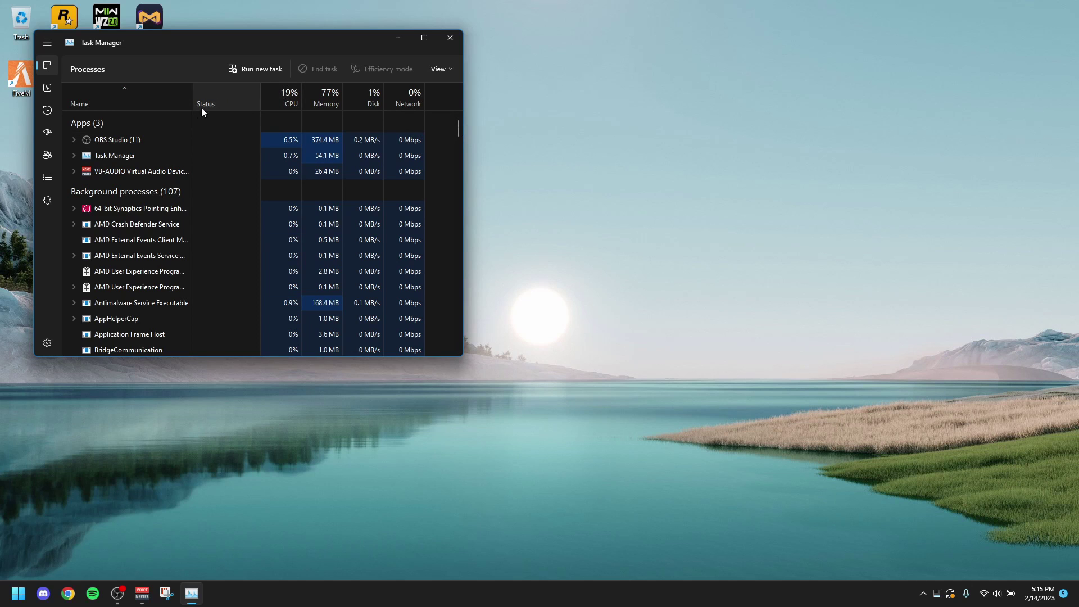
drag(308, 40, 601, 106)
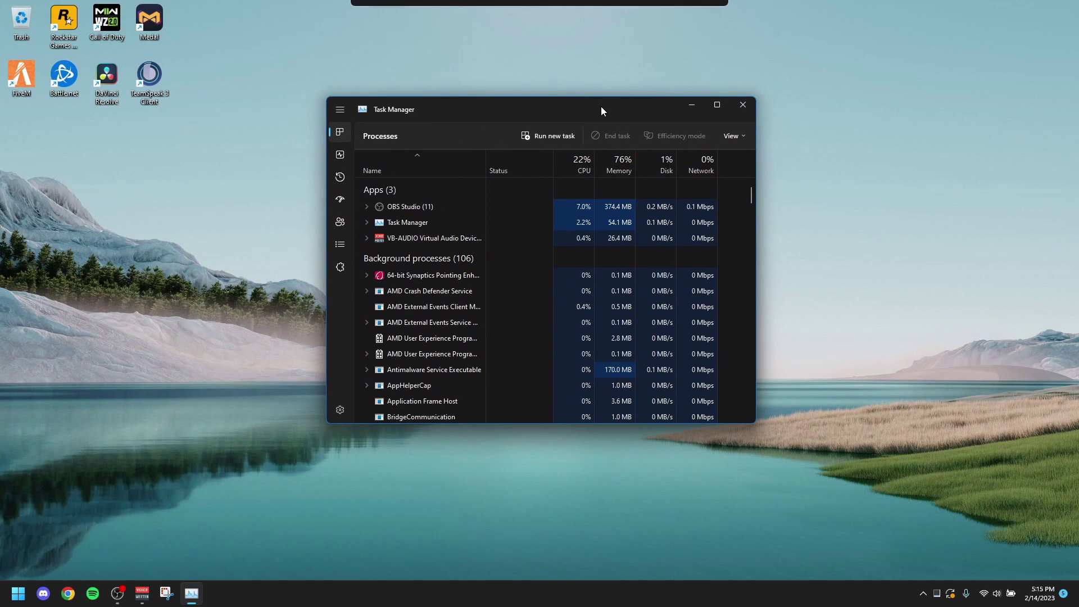
click(716, 105)
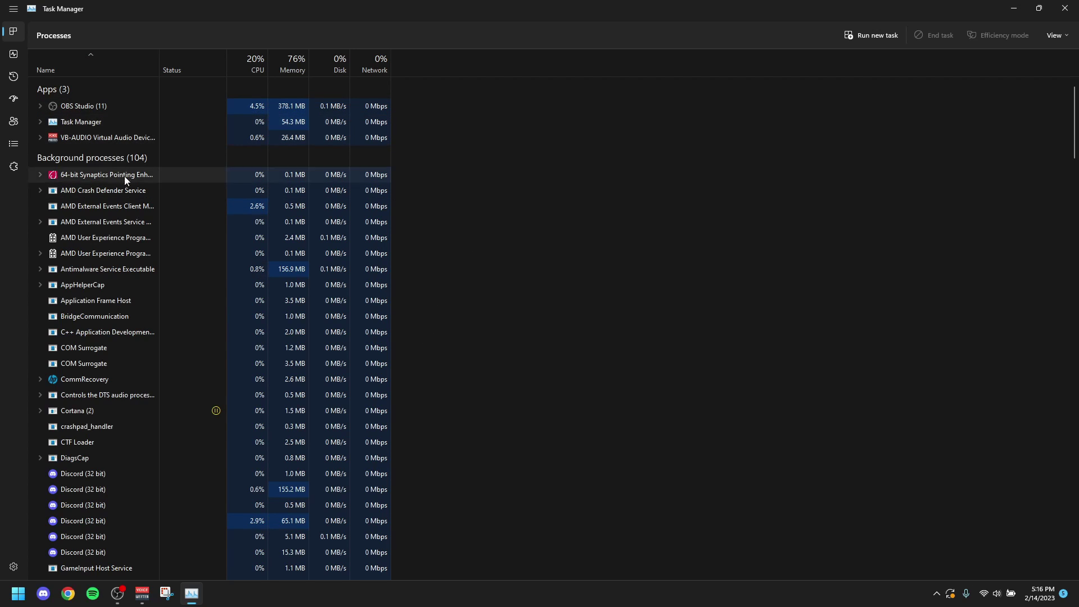
scroll(109, 315, down, 1)
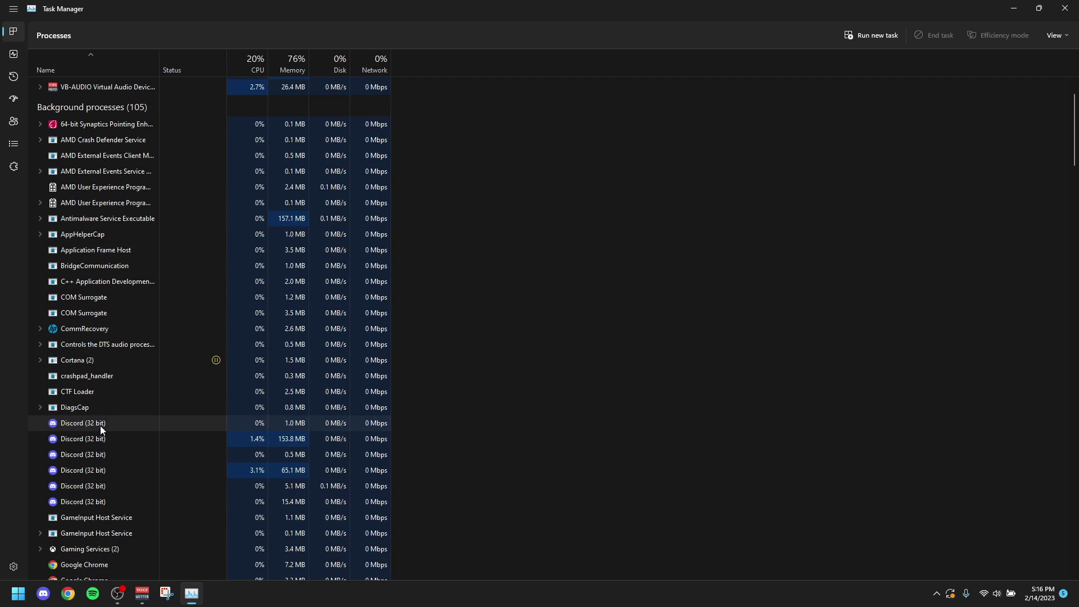
click(100, 441)
right_click(111, 441)
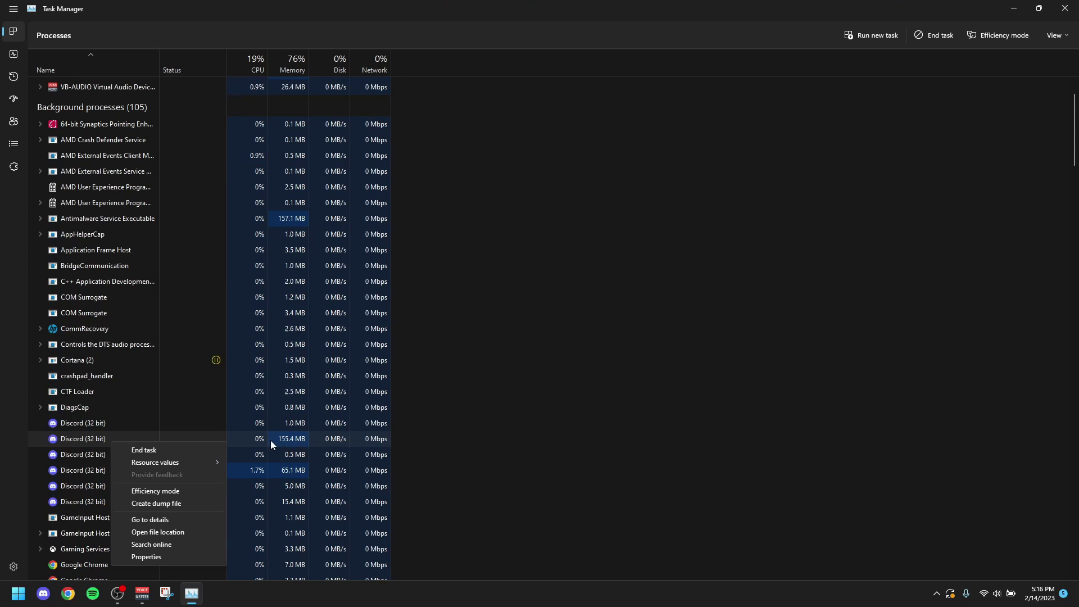
click(271, 440)
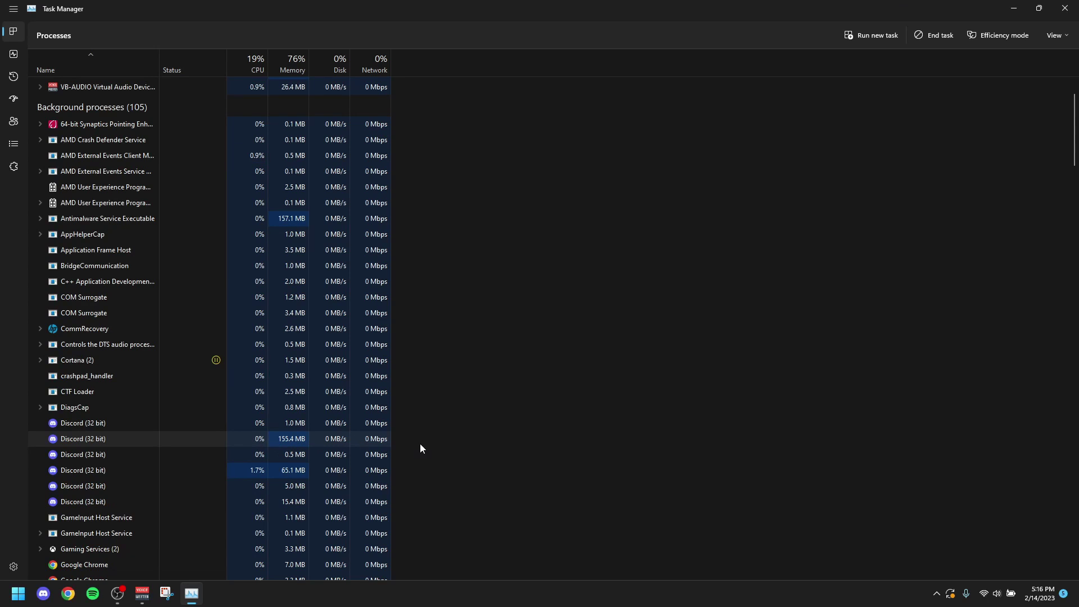
right_click(297, 441)
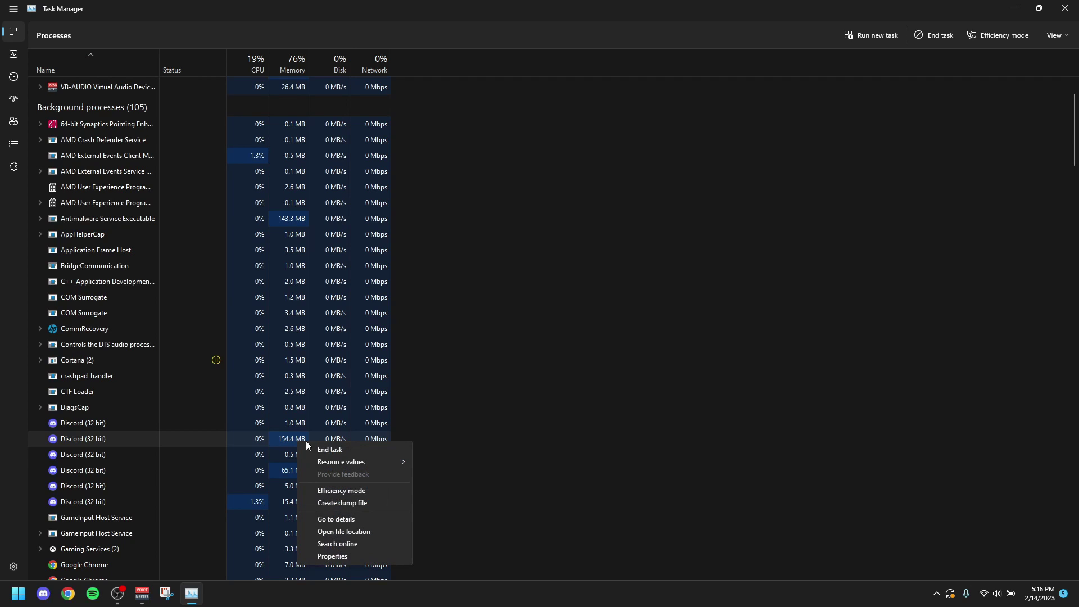
click(342, 450)
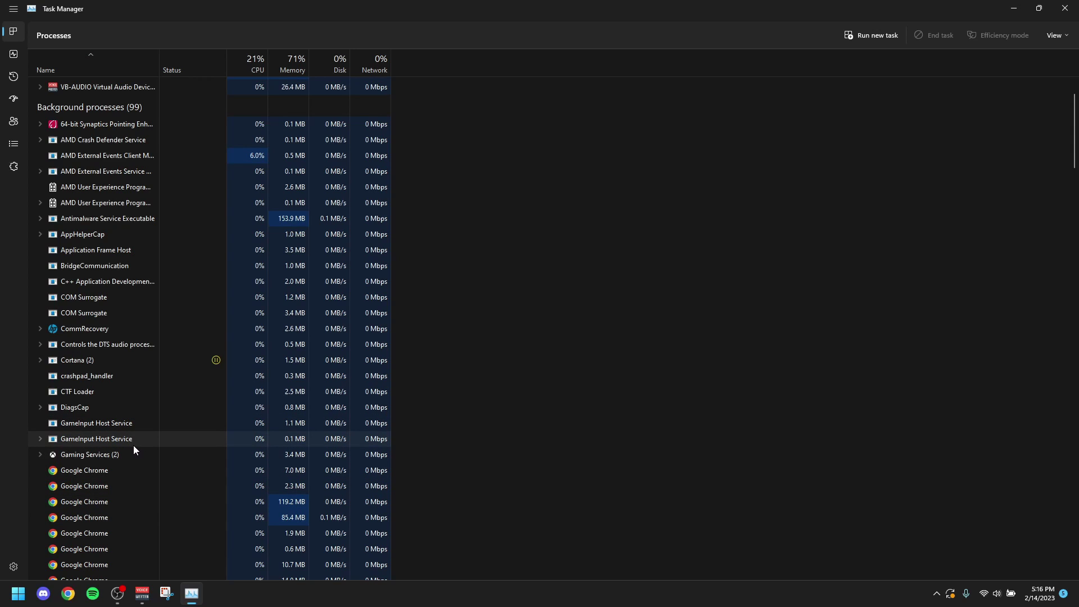
- End the Google Chrome background processes, bringing memory use down to 65%
scroll(129, 468, down, 1)
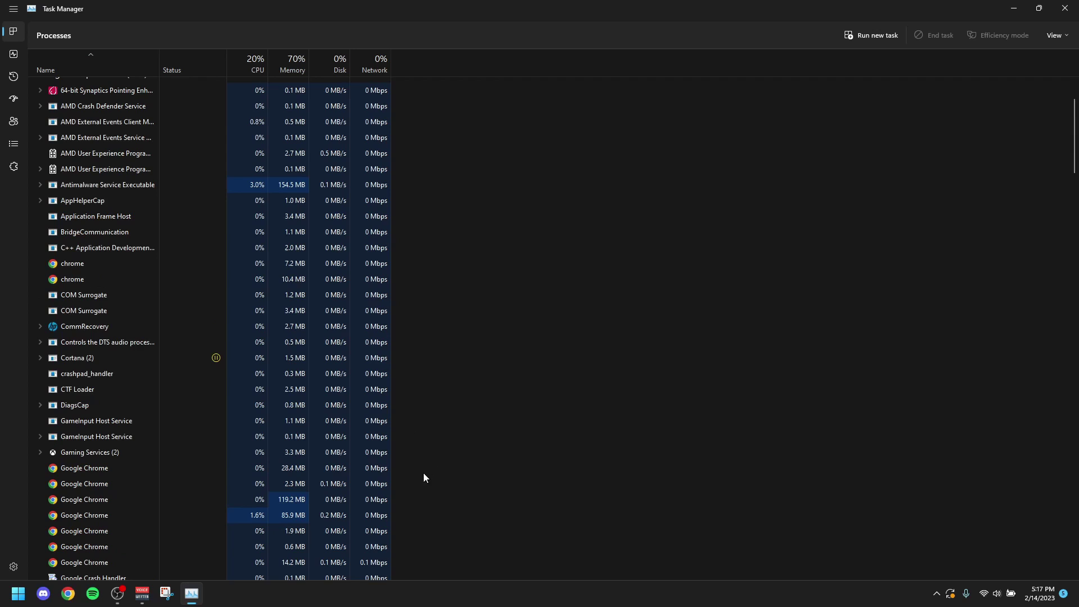
right_click(283, 500)
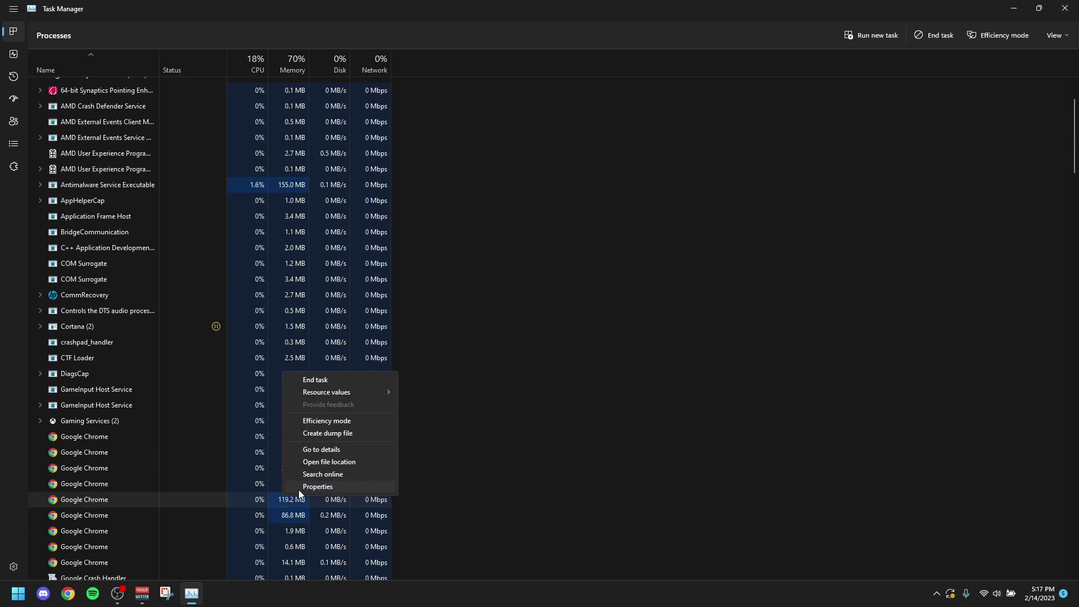
click(324, 379)
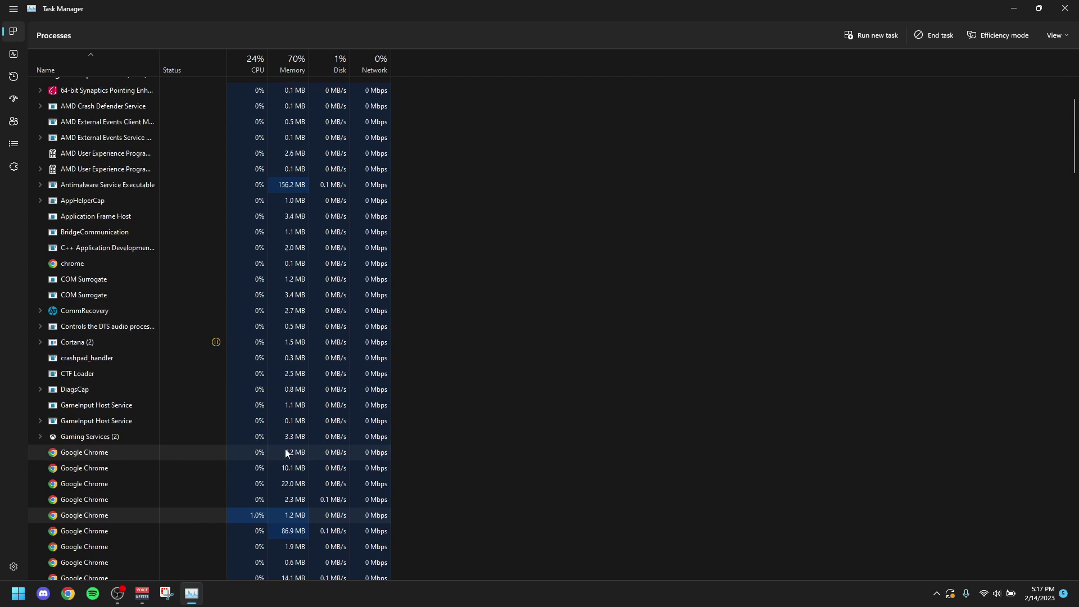
scroll(275, 468, down, 1)
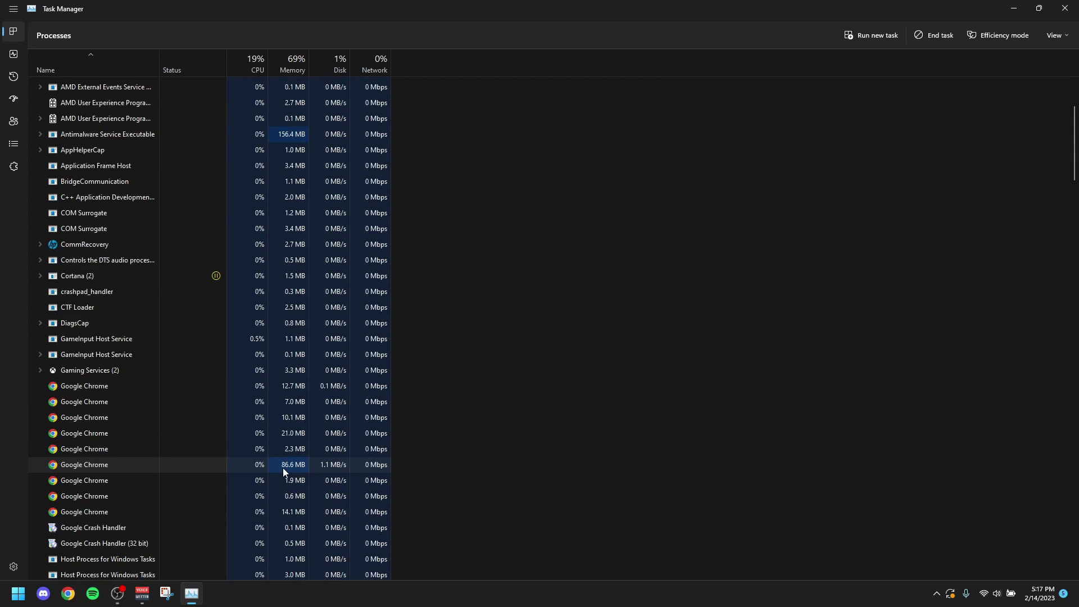
right_click(287, 464)
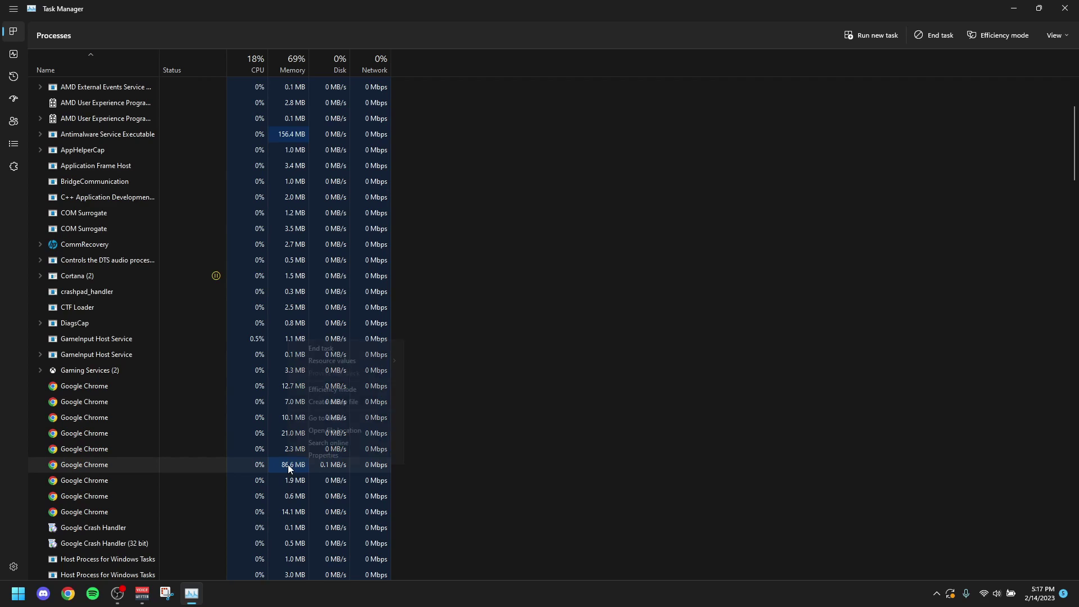
click(322, 348)
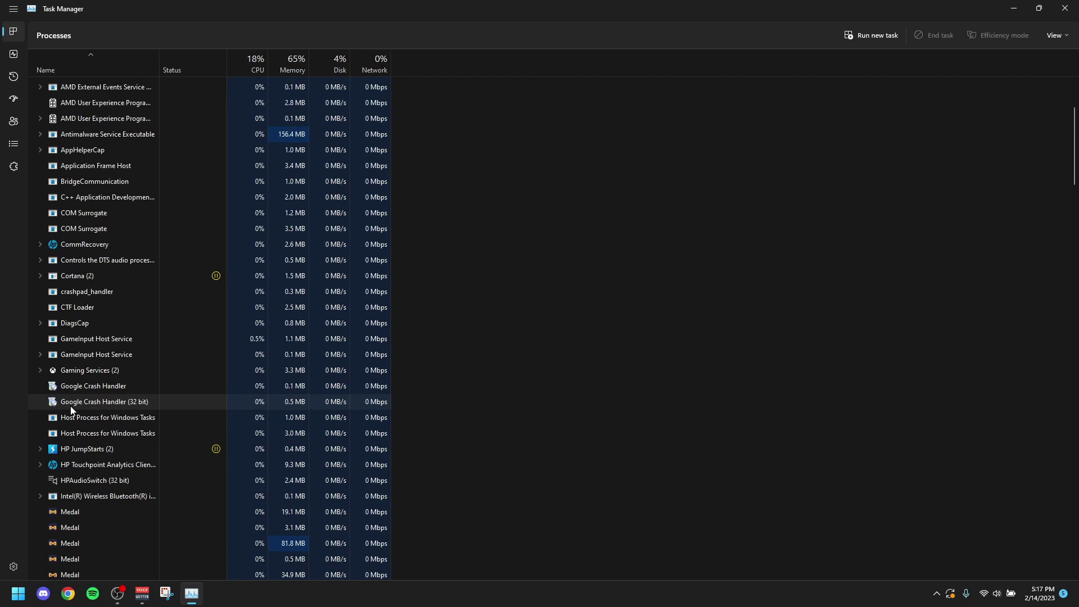
- End both Google Crash Handler processes, the 32-bit one and the regular one
click(113, 403)
right_click(102, 403)
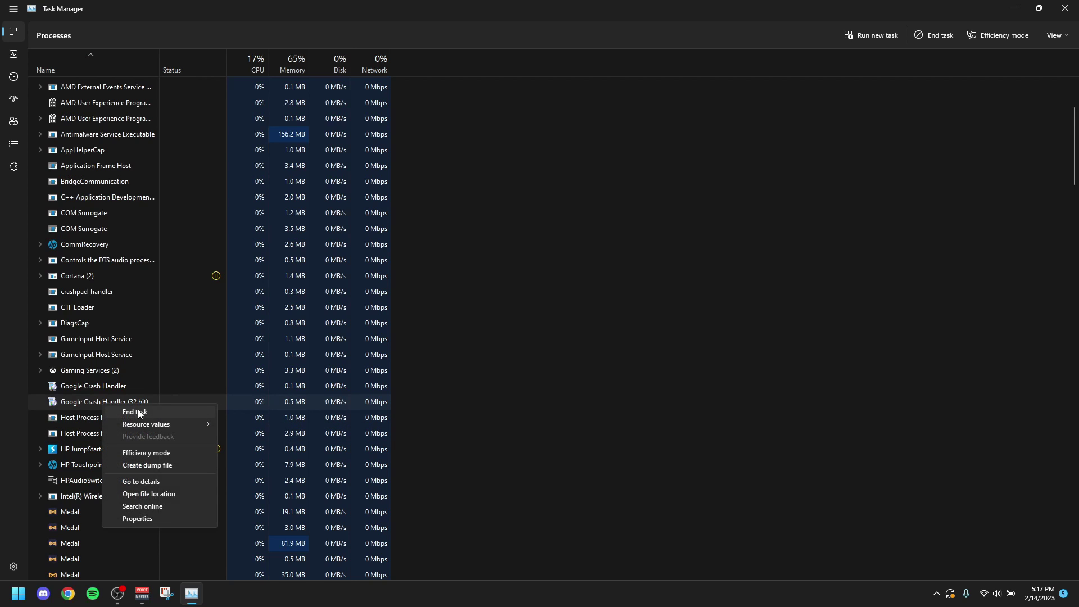
click(137, 409)
right_click(141, 390)
click(173, 395)
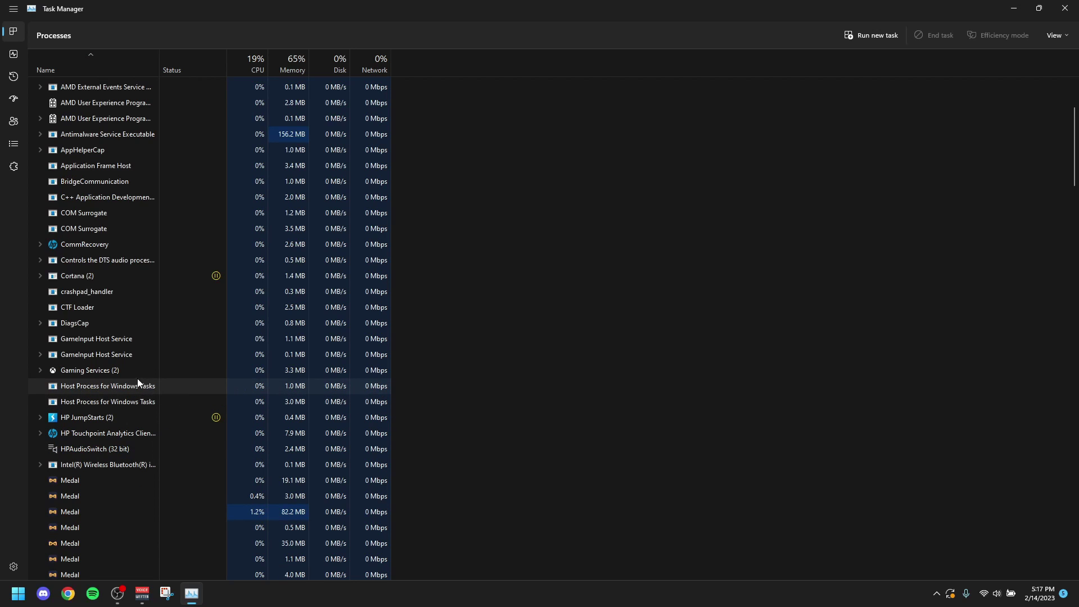
- End the Gaming Services and Cortana background processes
click(107, 370)
right_click(106, 366)
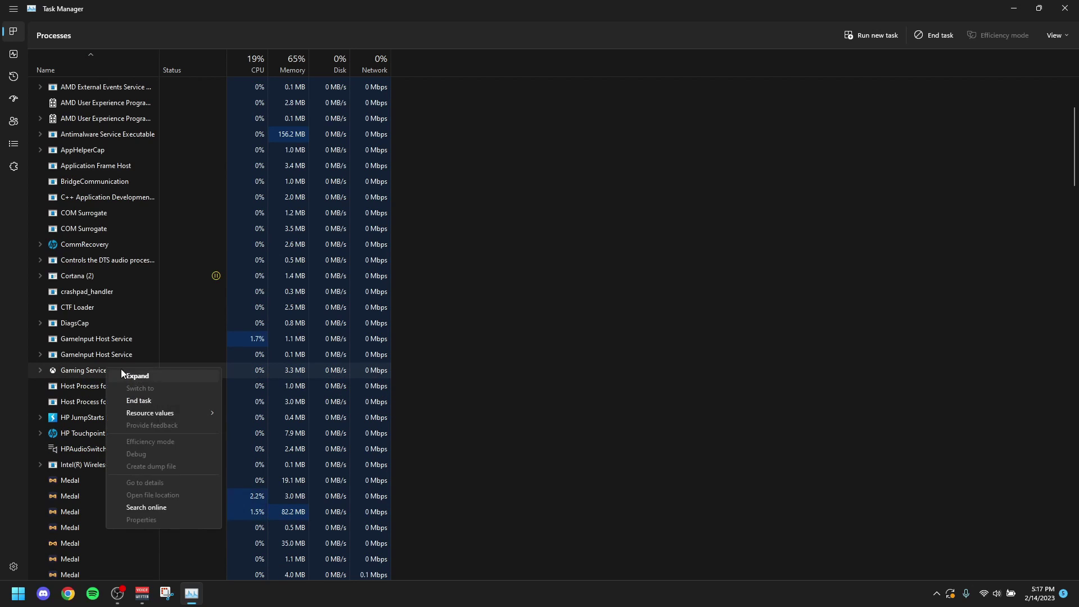
click(140, 400)
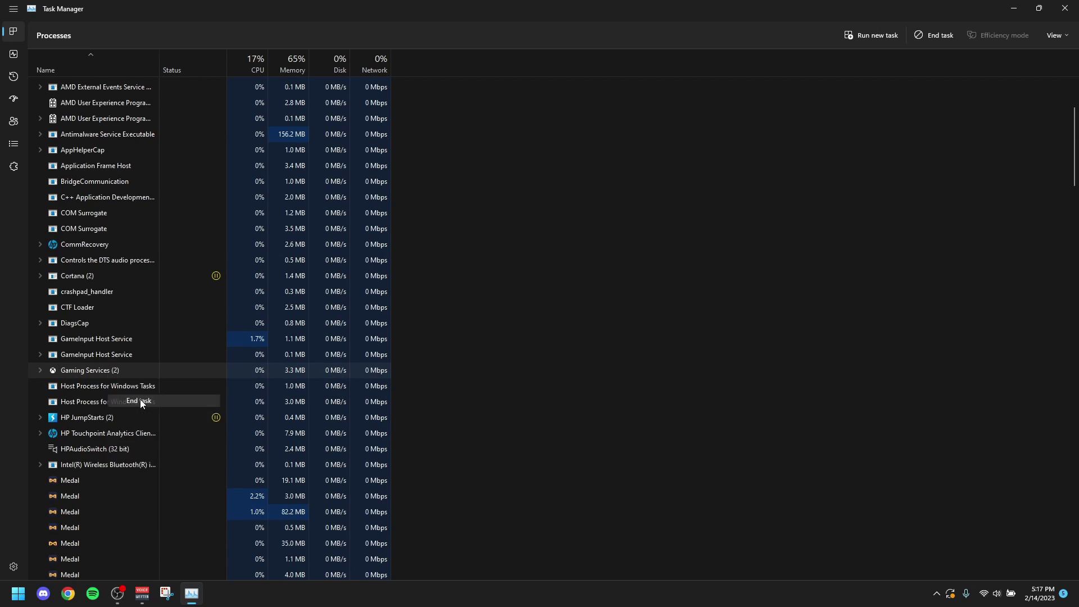
click(113, 277)
right_click(113, 278)
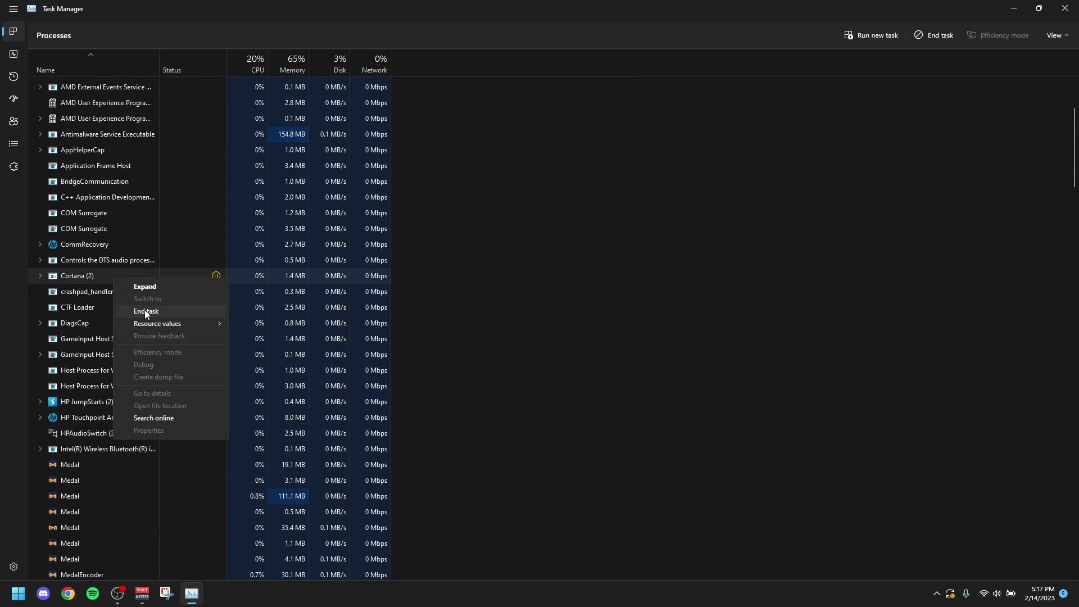
click(145, 312)
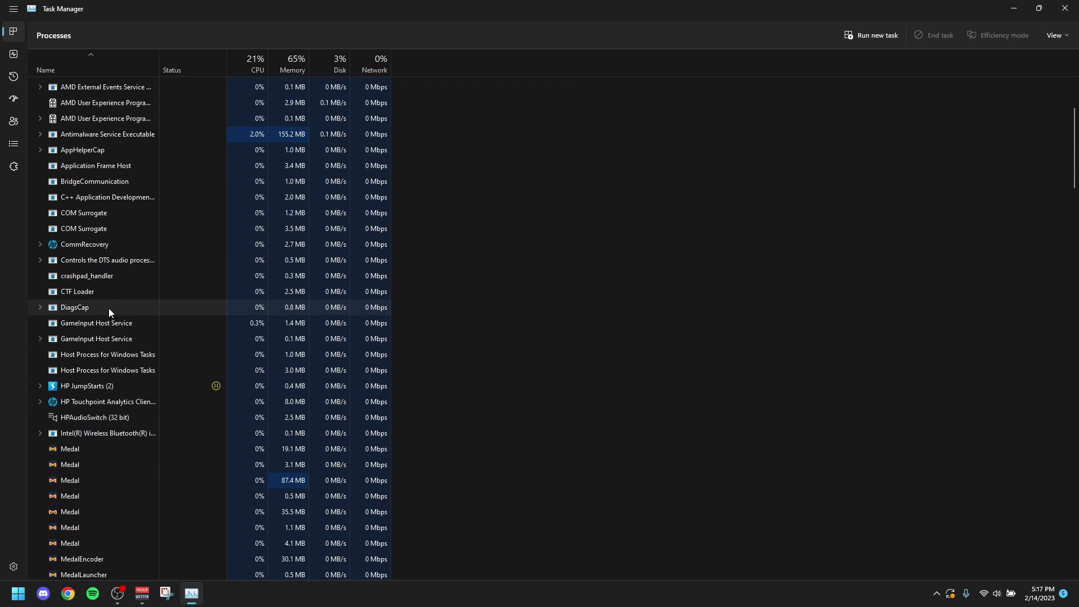
scroll(466, 432, down, 1)
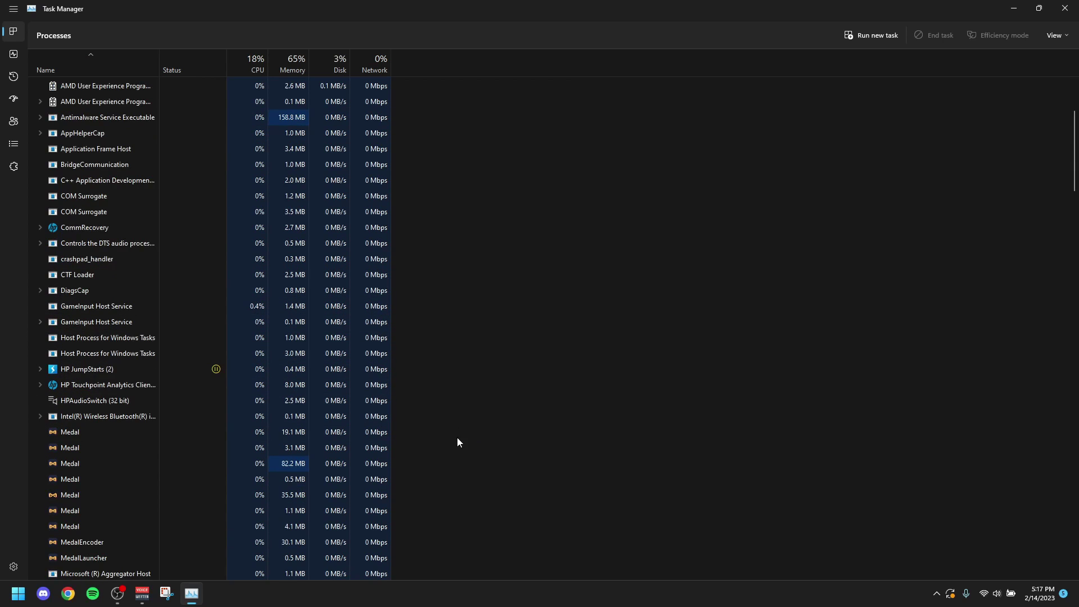
scroll(458, 438, down, 20)
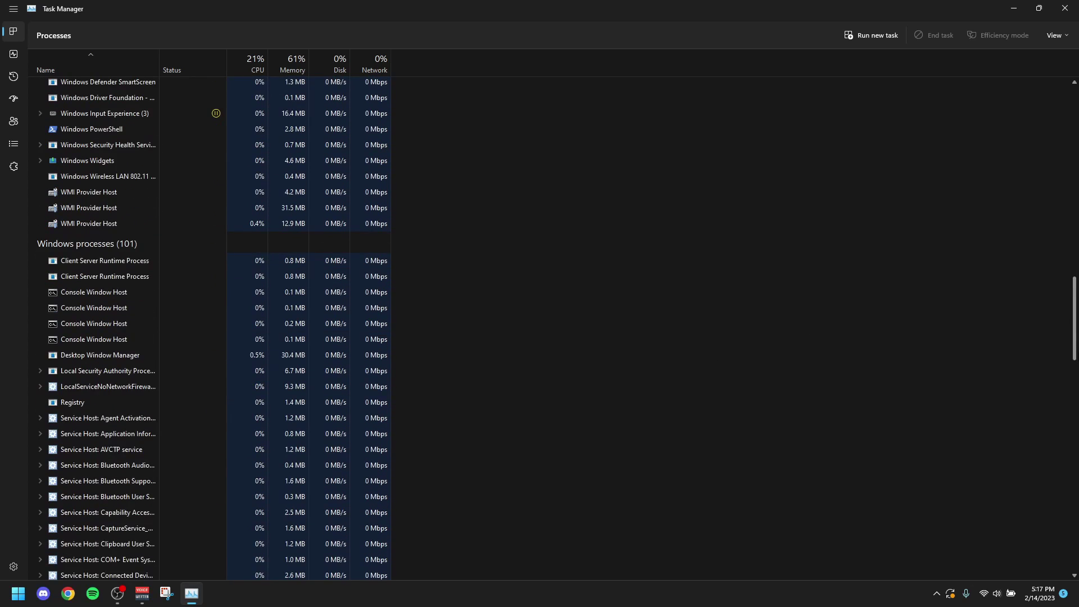
drag(1077, 352, 1076, 161)
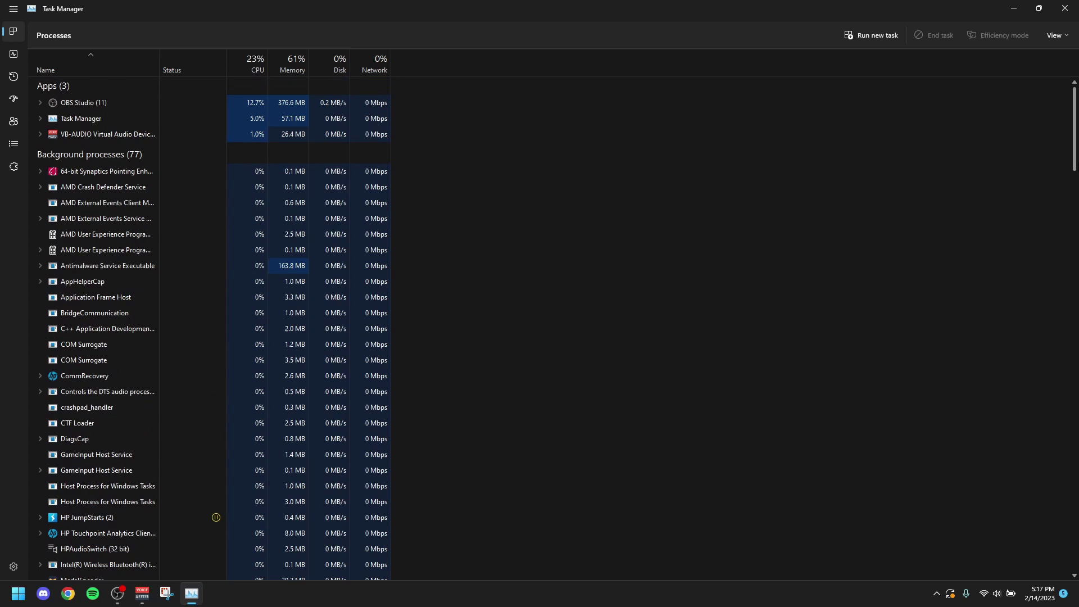
- Close Task Manager to return to the desktop
click(1065, 9)
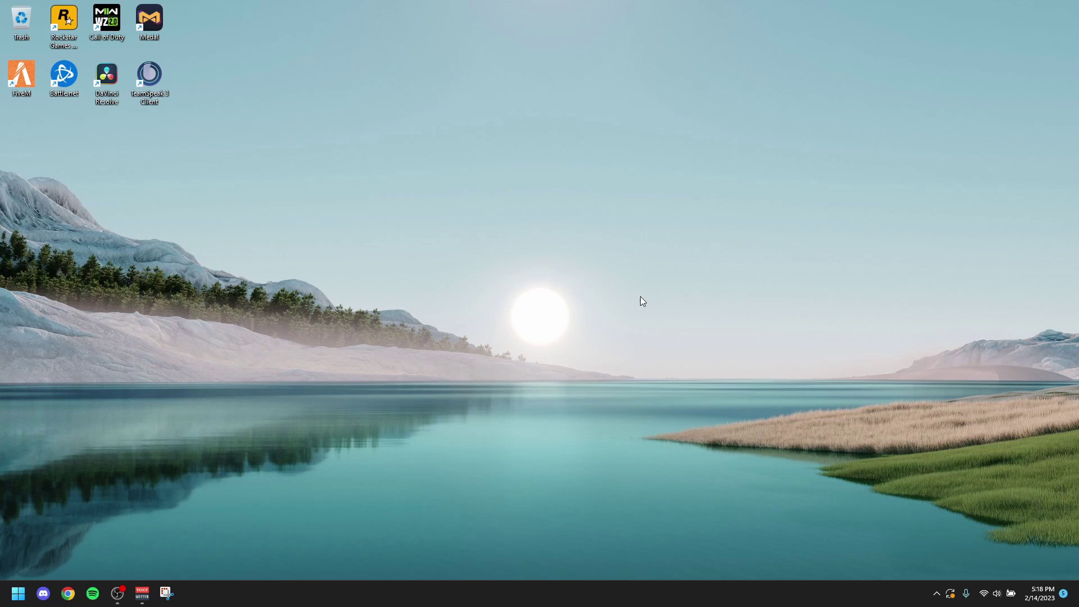
- Open a File Explorer window on Home, showing Quick access and Recent files
key(super)
click(57, 277)
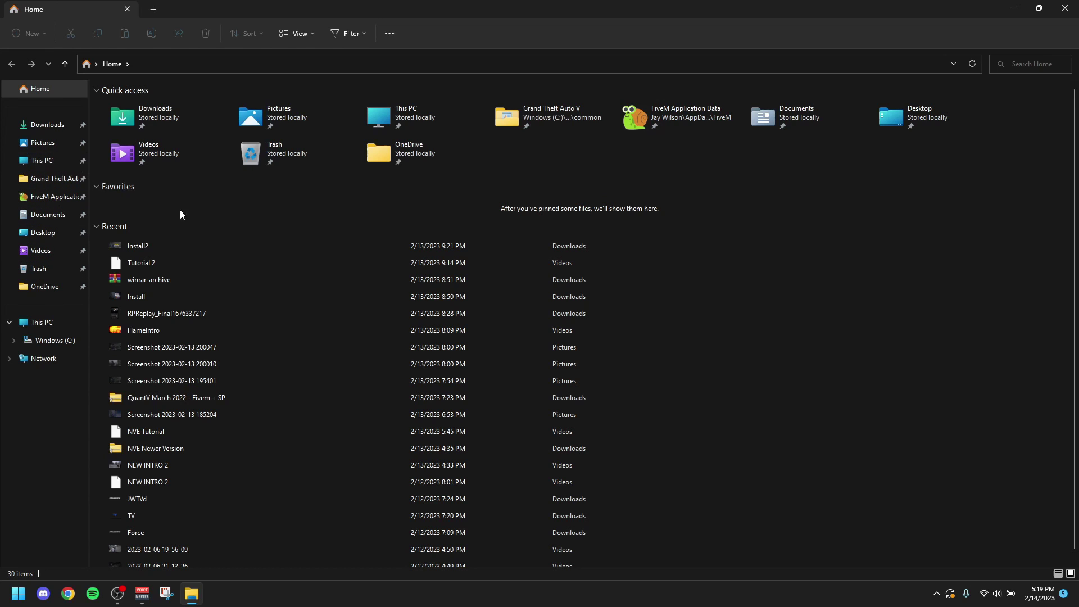
key(alt+F4)
key(super+e)
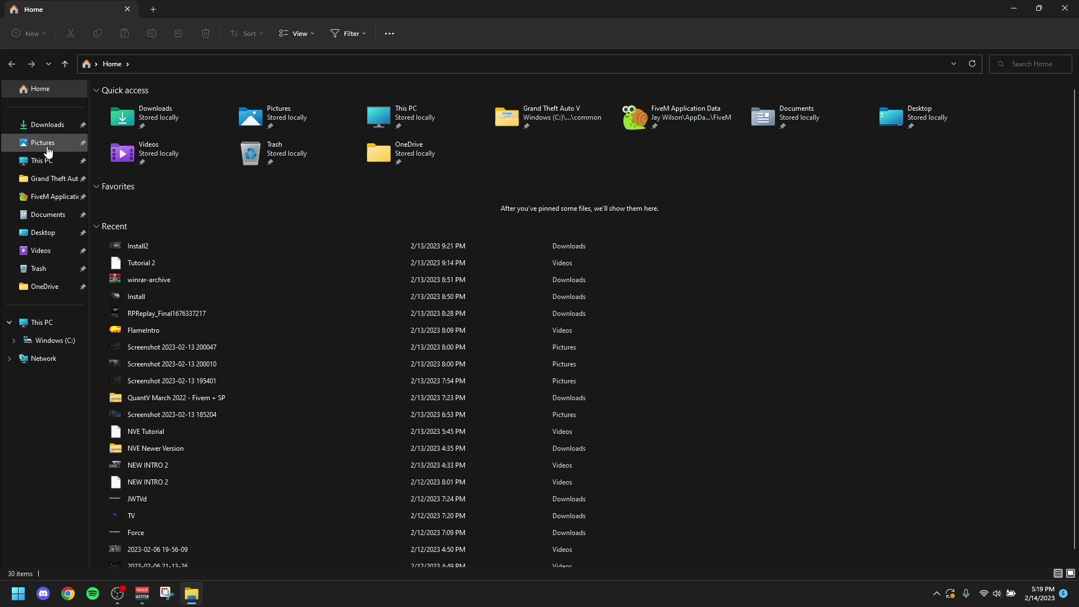
- Open the data folder inside FiveM Application Data from the Quick access sidebar
click(47, 196)
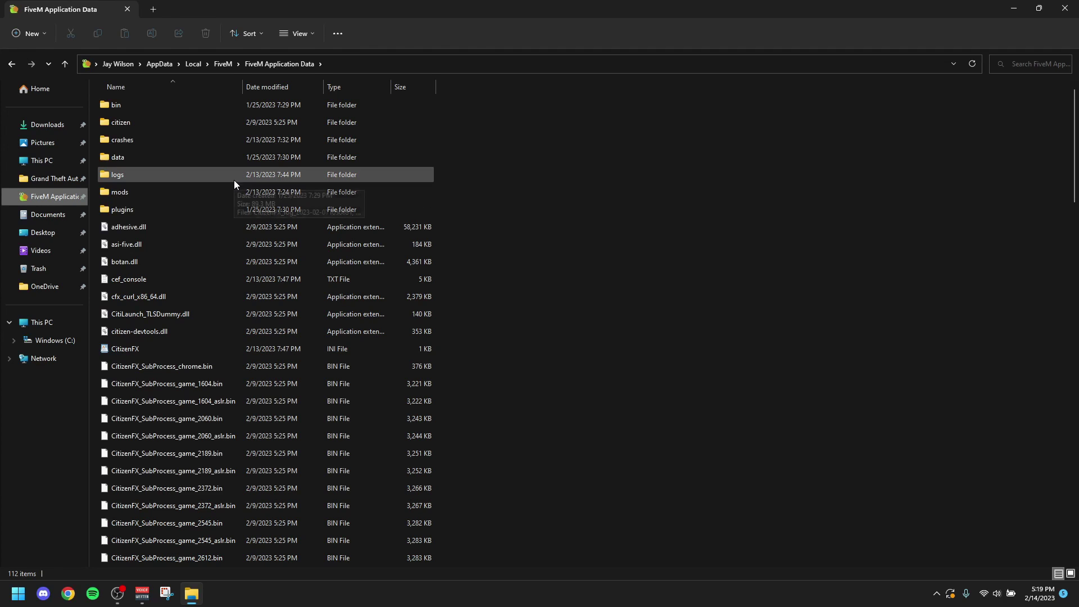
key(c)
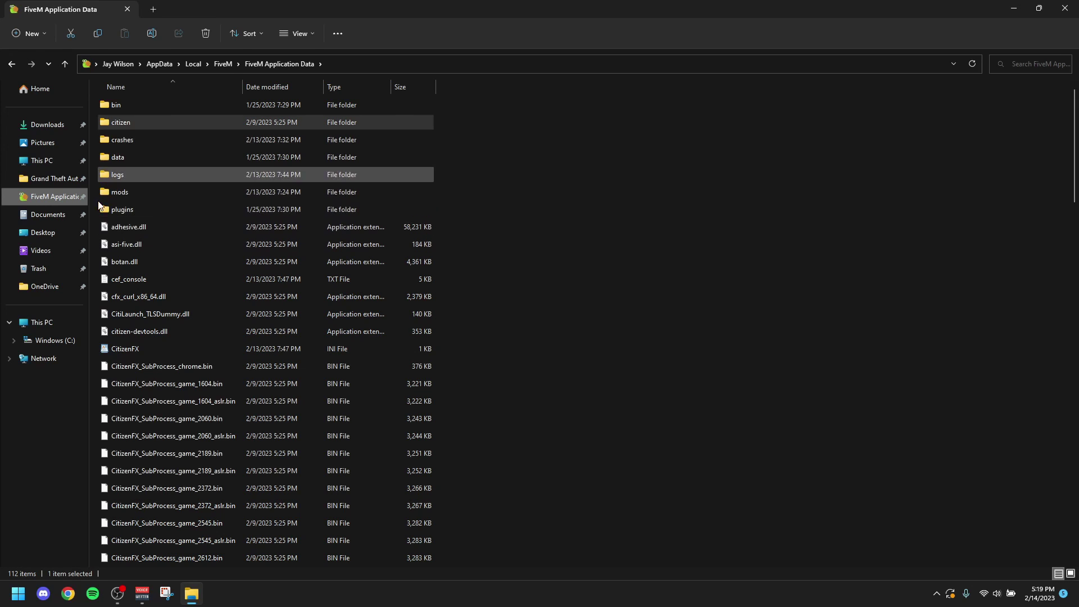
click(137, 160)
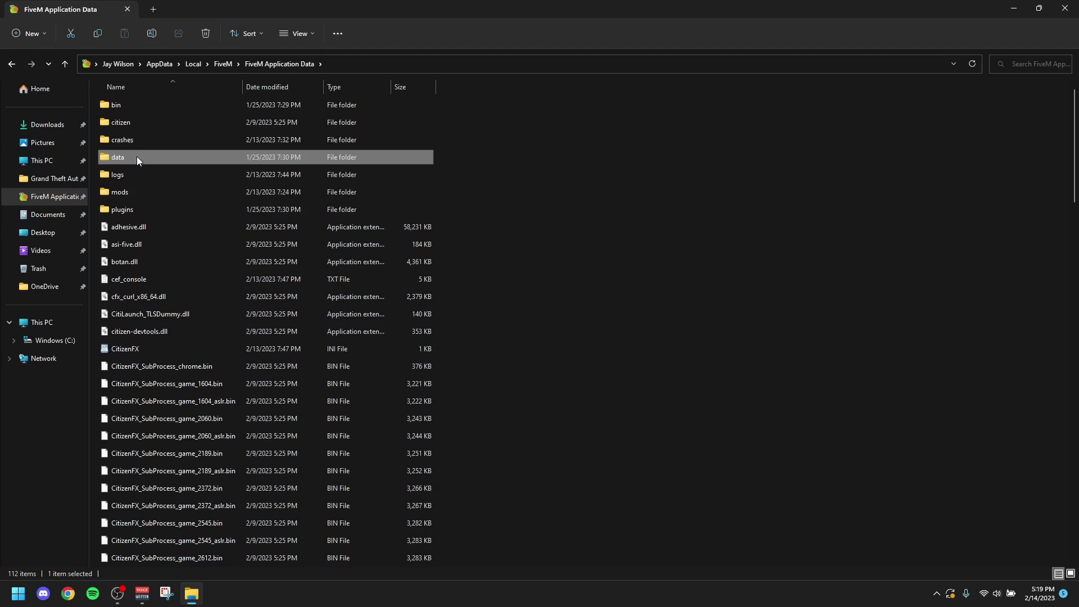
double_click(137, 156)
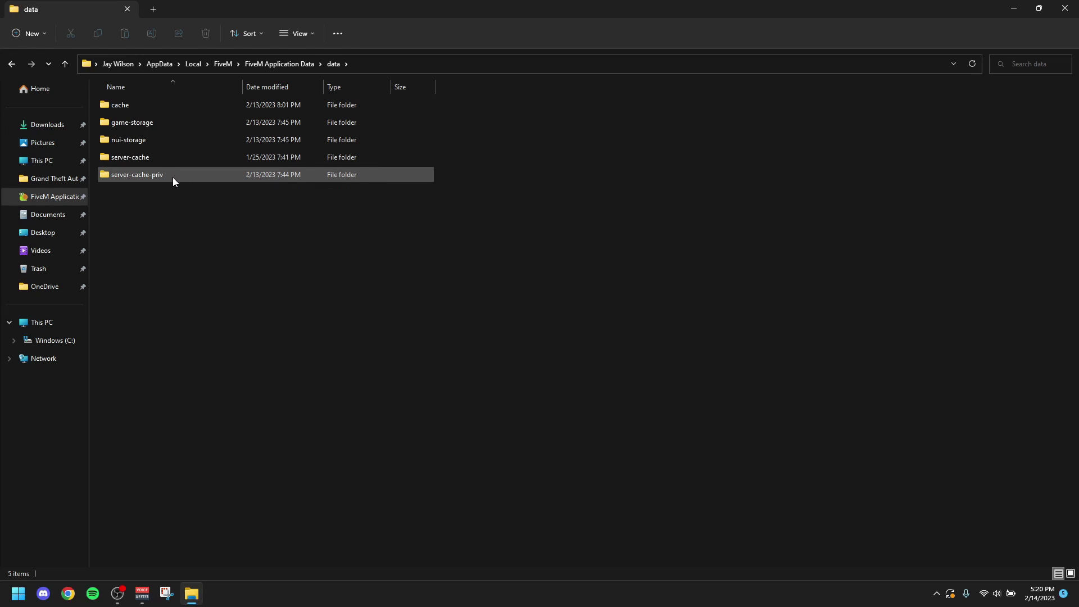
mouse_move(173, 177)
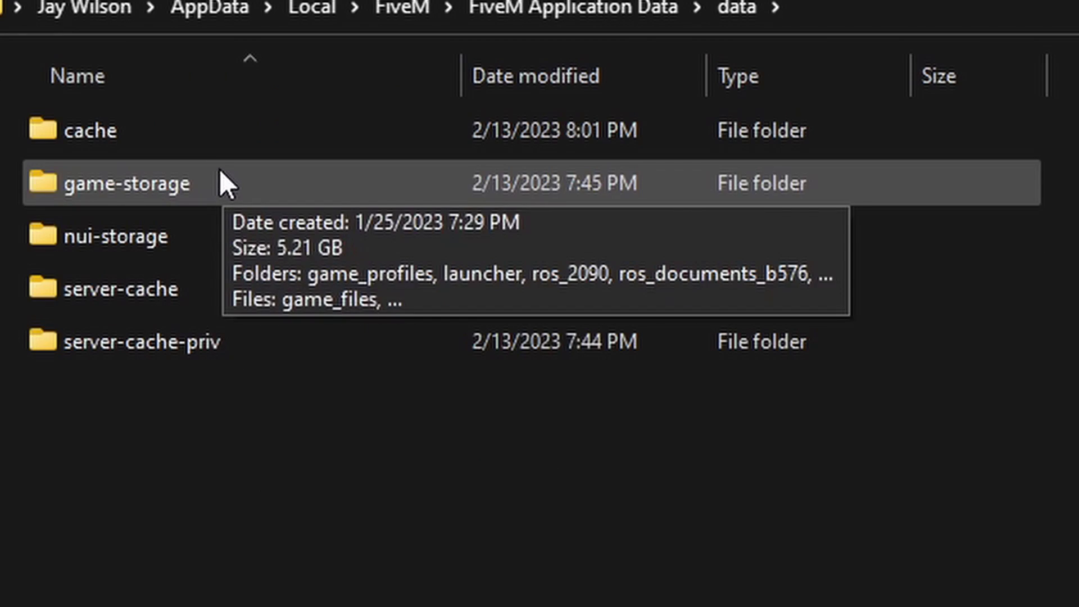
- Delete cache, permanently delete server-cache and server-cache-priv, then close File Explorer
right_click(160, 107)
click(450, 180)
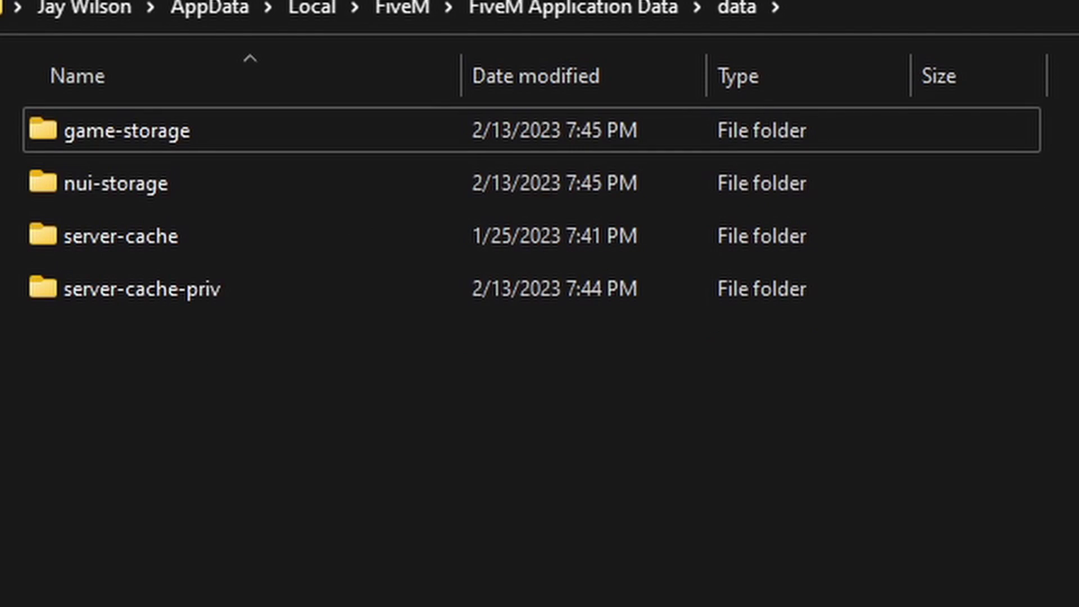
drag(214, 393, 206, 228)
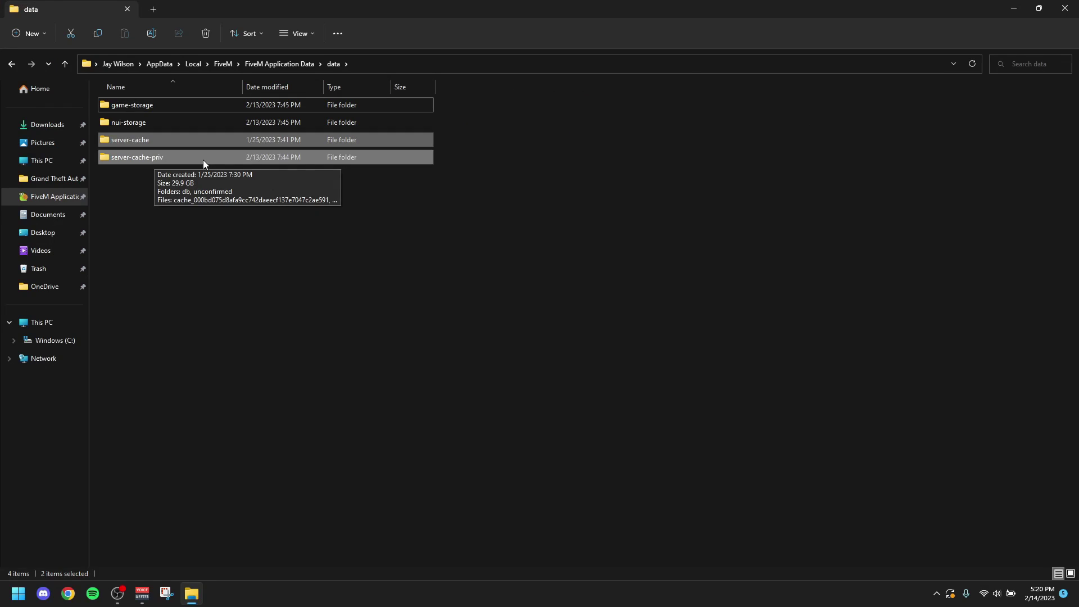
right_click(344, 297)
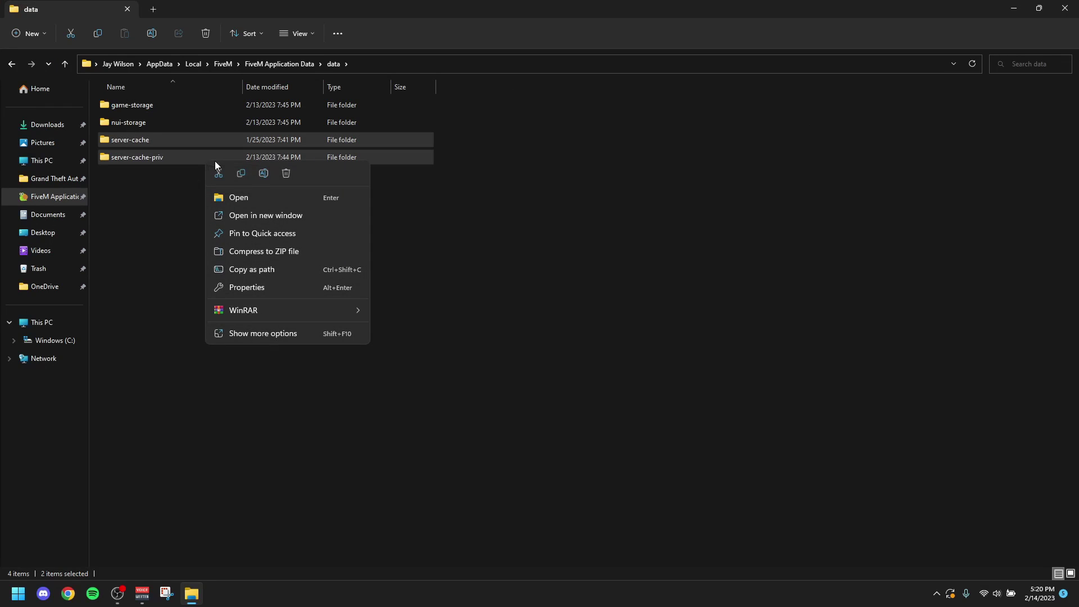
click(286, 173)
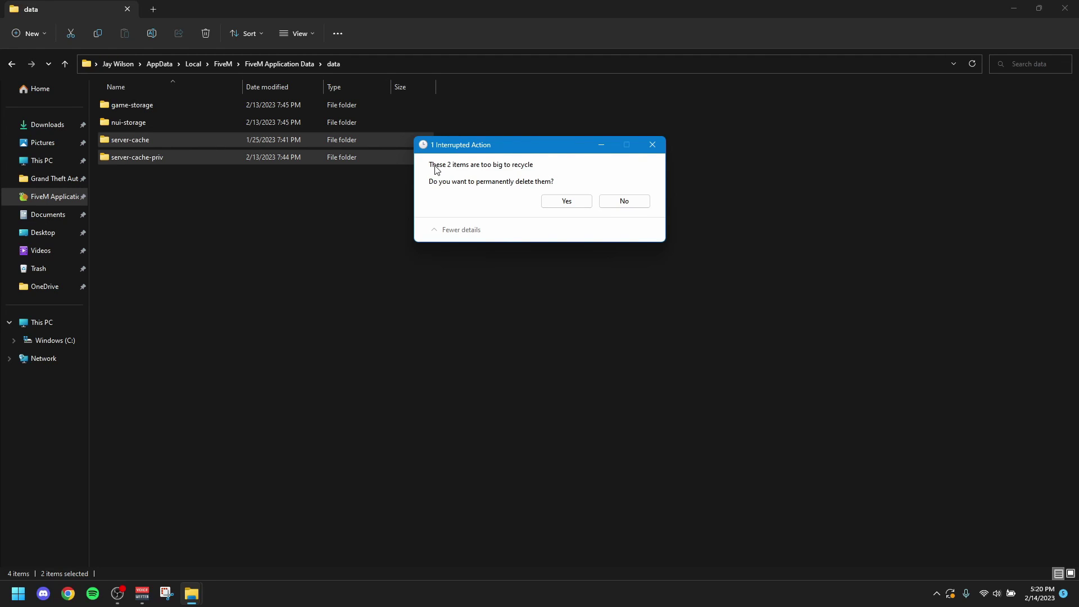
click(563, 201)
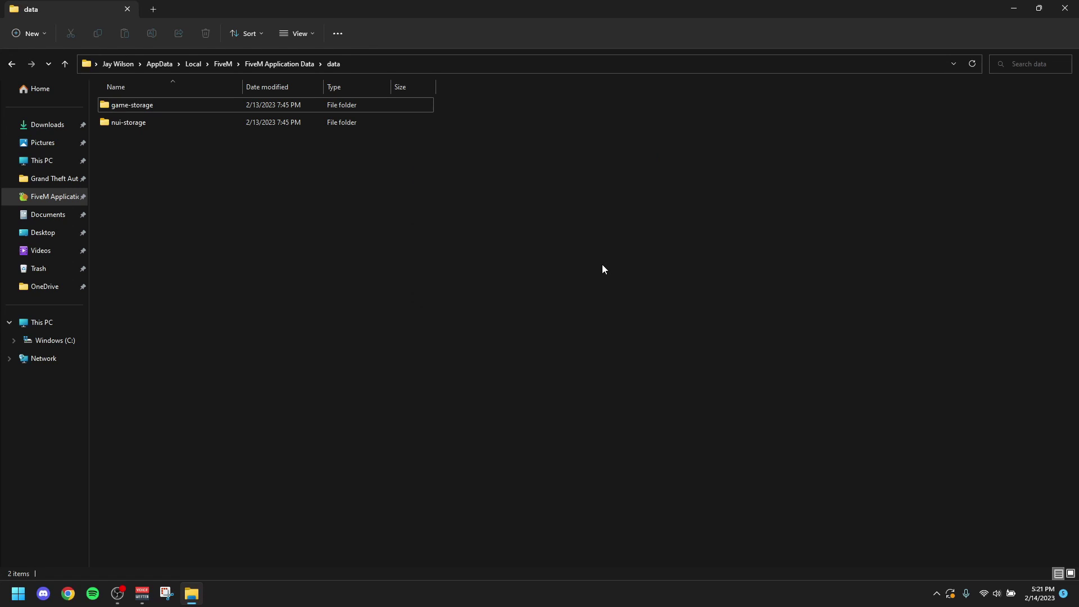
key(alt+F4)
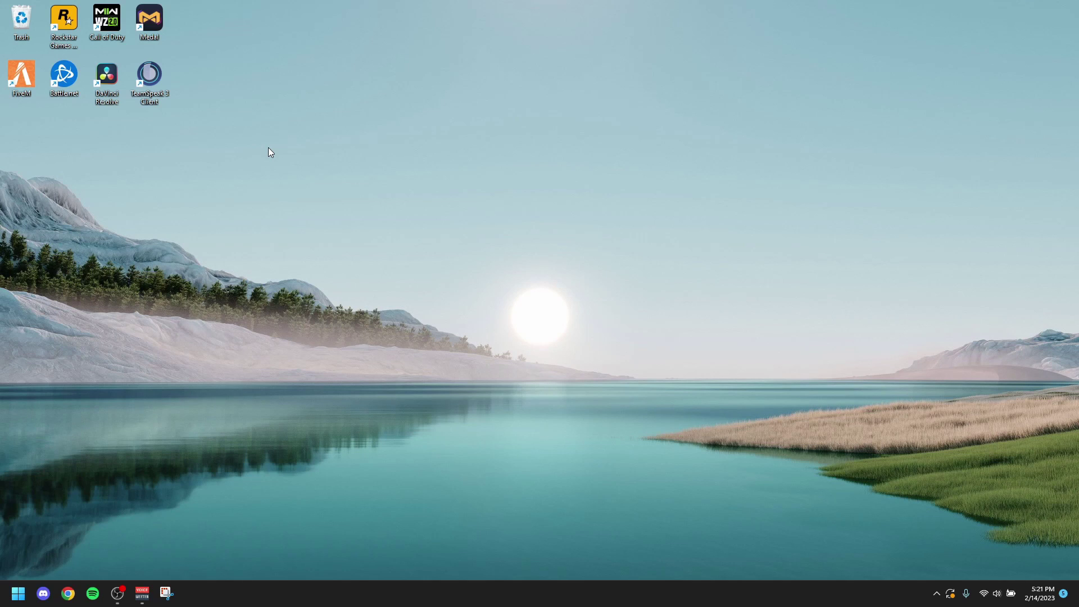
- Search for 'fivem' from the taskbar and launch FiveM
click(18, 593)
text(fivem)
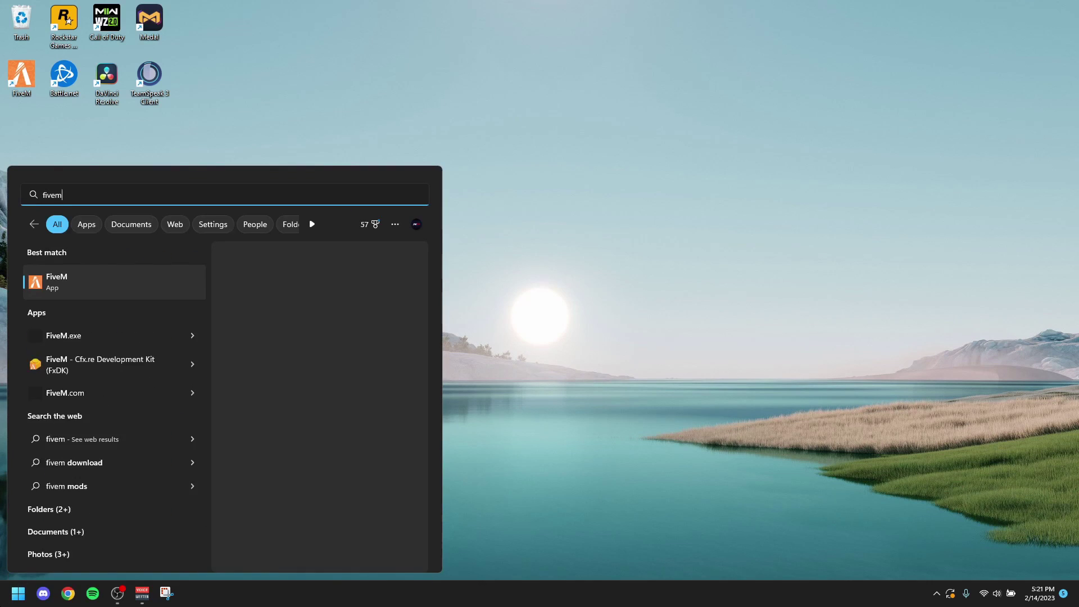
key(Return)
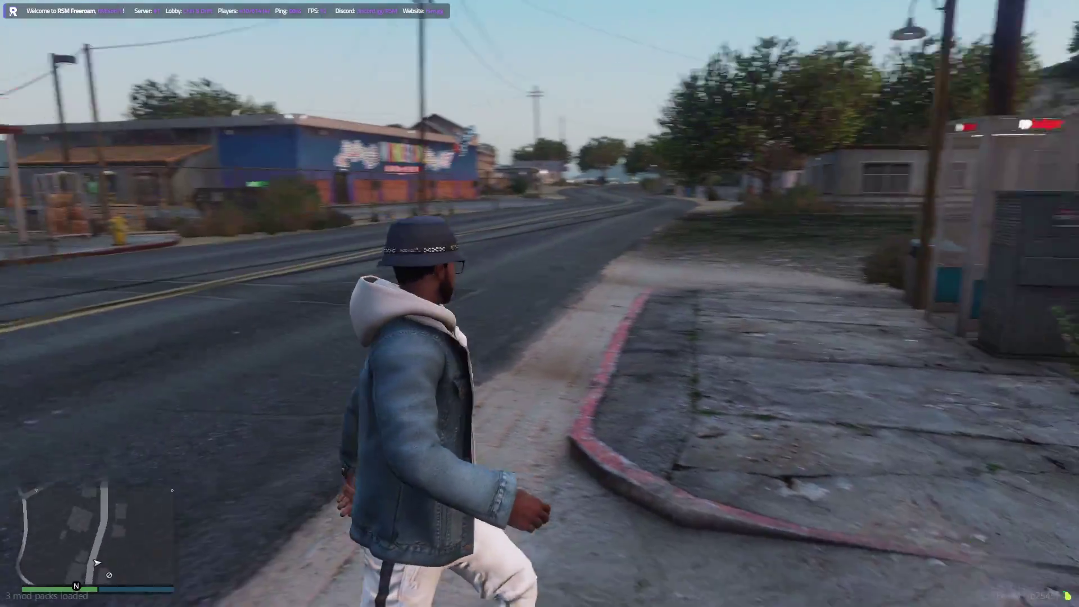
key(s)
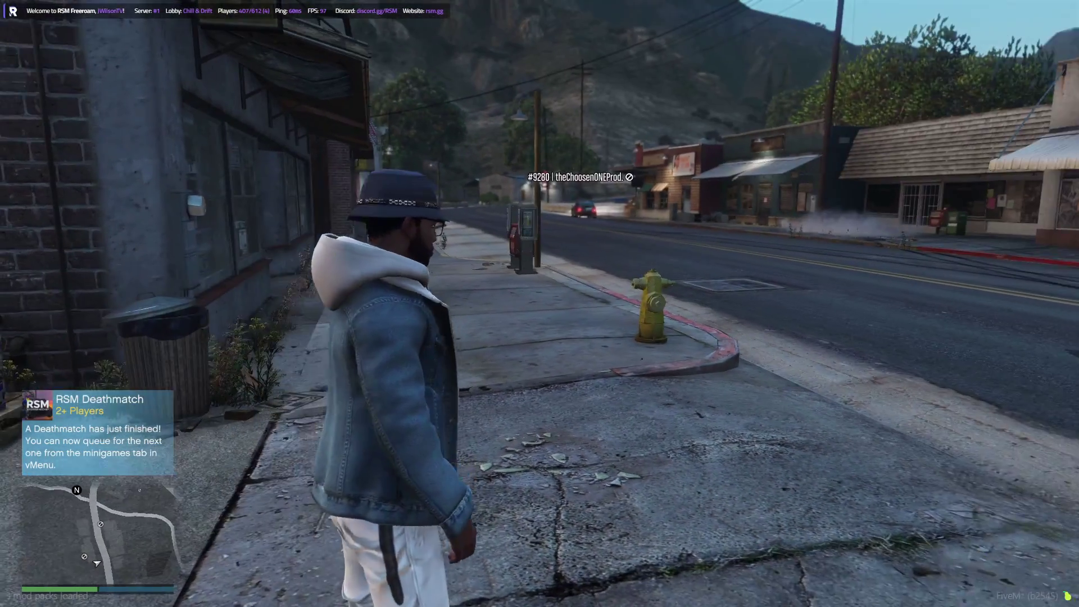
- Pause the game and open the Graphics category under SETTINGS
key(Escape)
key(e)
key(e)
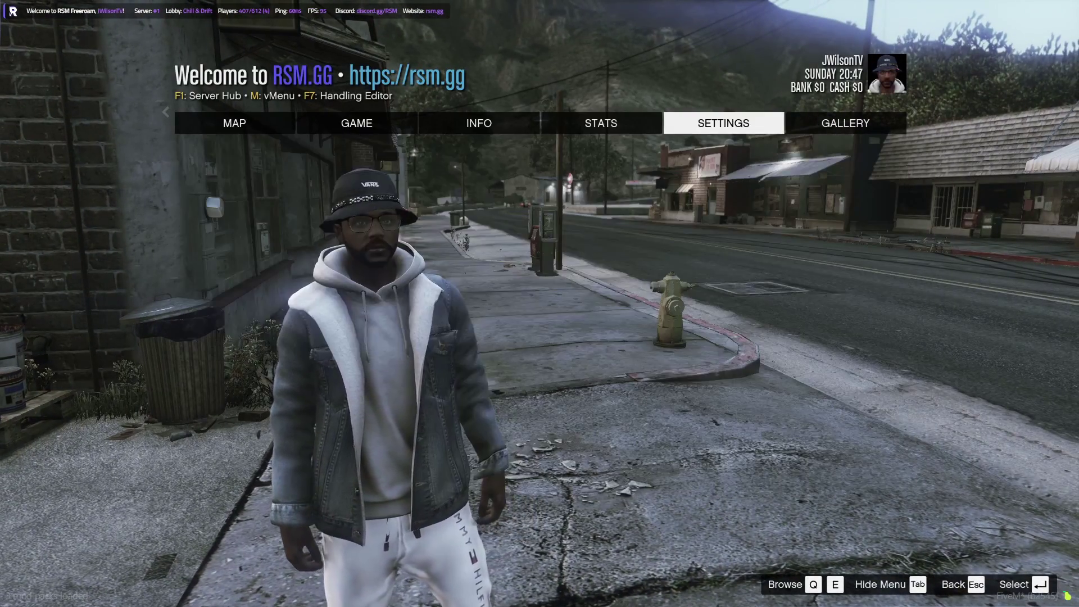
key(Return)
key(Down)
key(Down)
key(Down)
key(Down)
key(Return)
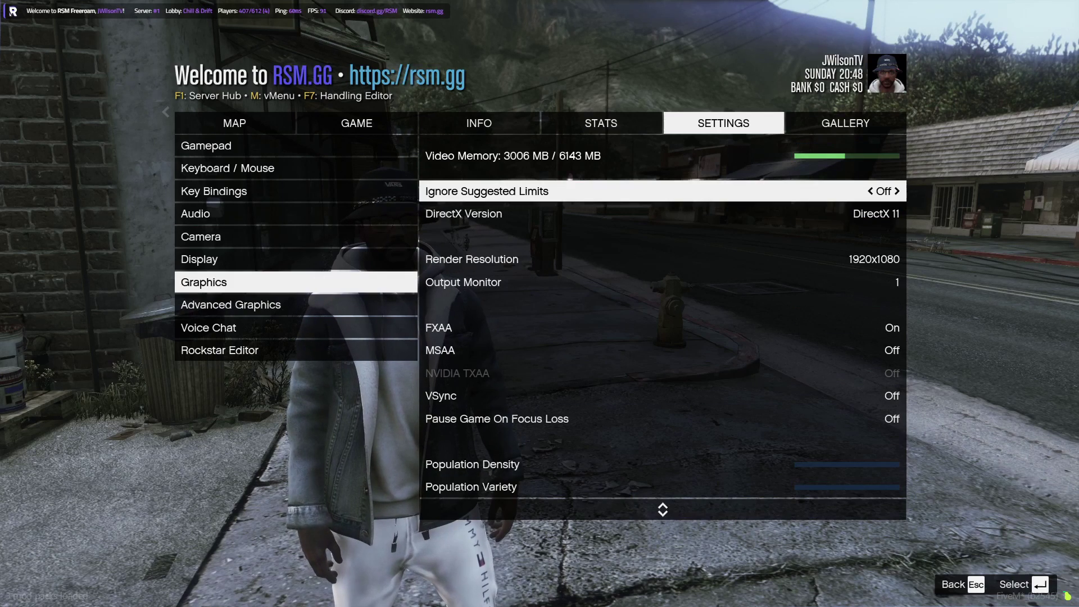
key(Down)
key(Down)
key(Down)
key(Down)
key(Down)
key(Down)
key(Down)
key(Down)
key(Down)
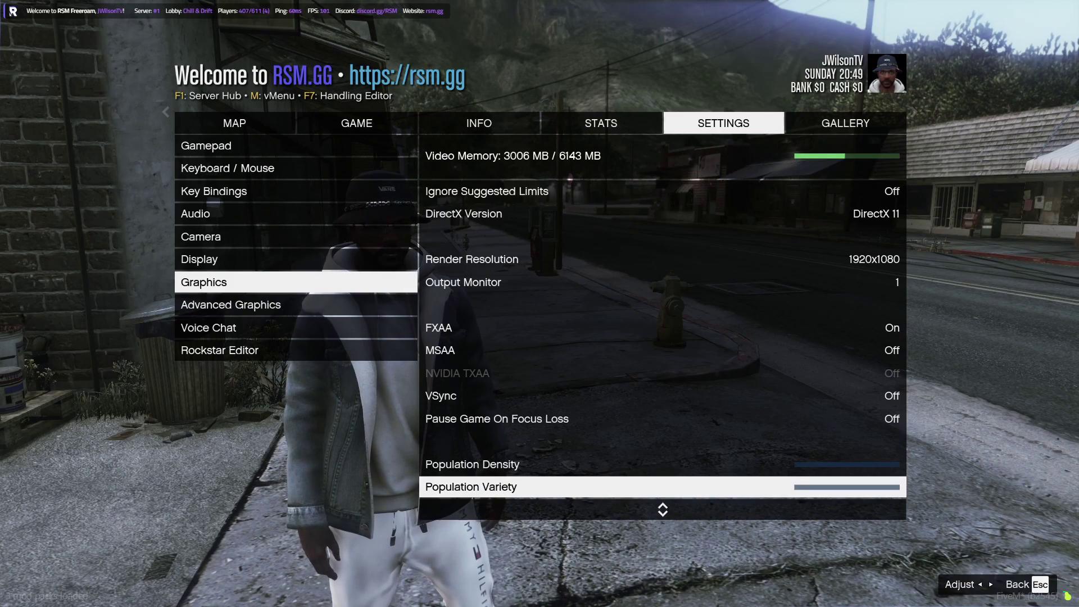
- Review Shader, Shadow, Texture Quality, Post FX, Anisotropic Filtering and Motion Blur settings
key(Down)
key(Down)
key(Down)
key(Down)
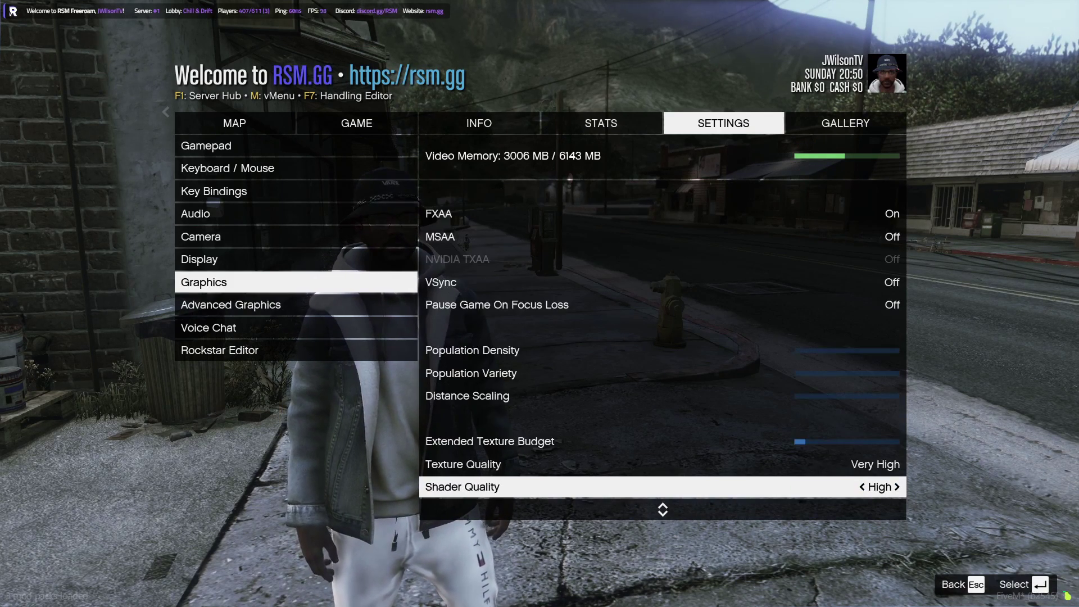
key(Down)
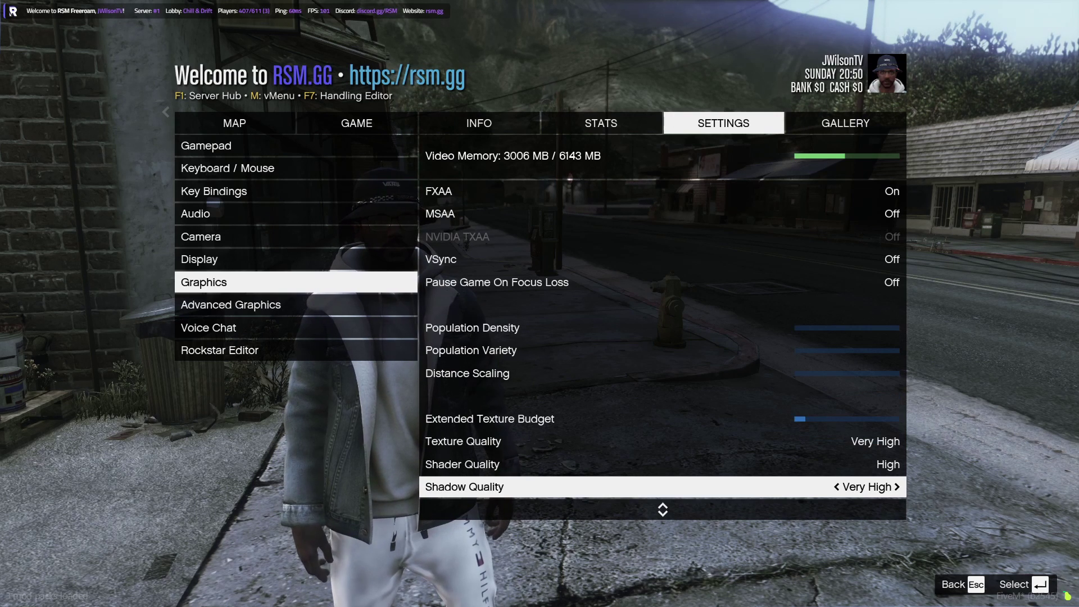
key(Up)
key(Up)
key(Up)
key(Down)
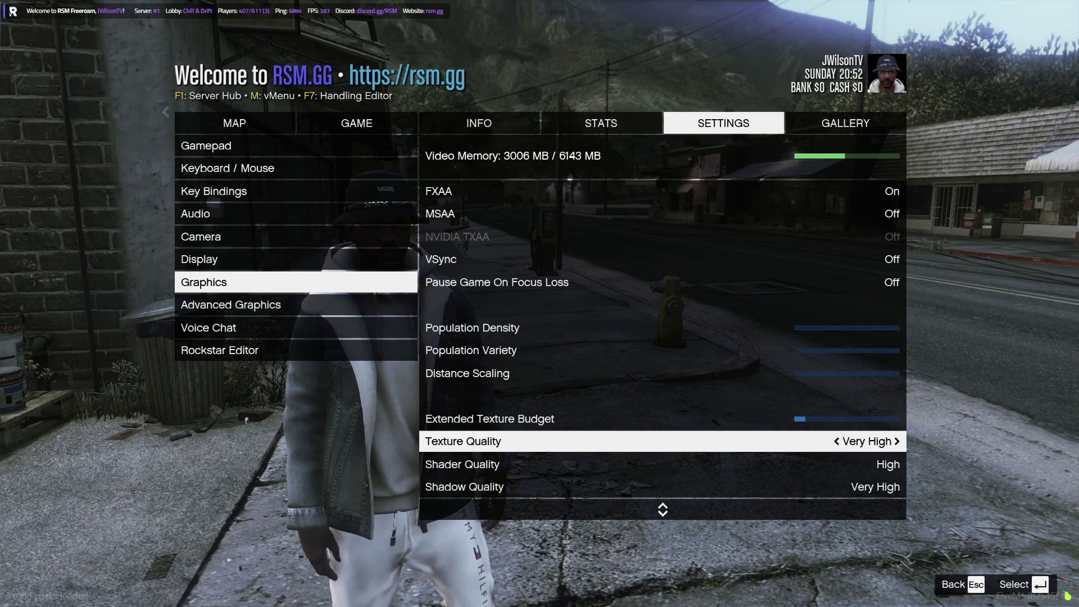
key(Down)
key(Down)
key(Down)
key(Down)
key(Down)
key(Down)
key(Down)
key(Down)
key(Down)
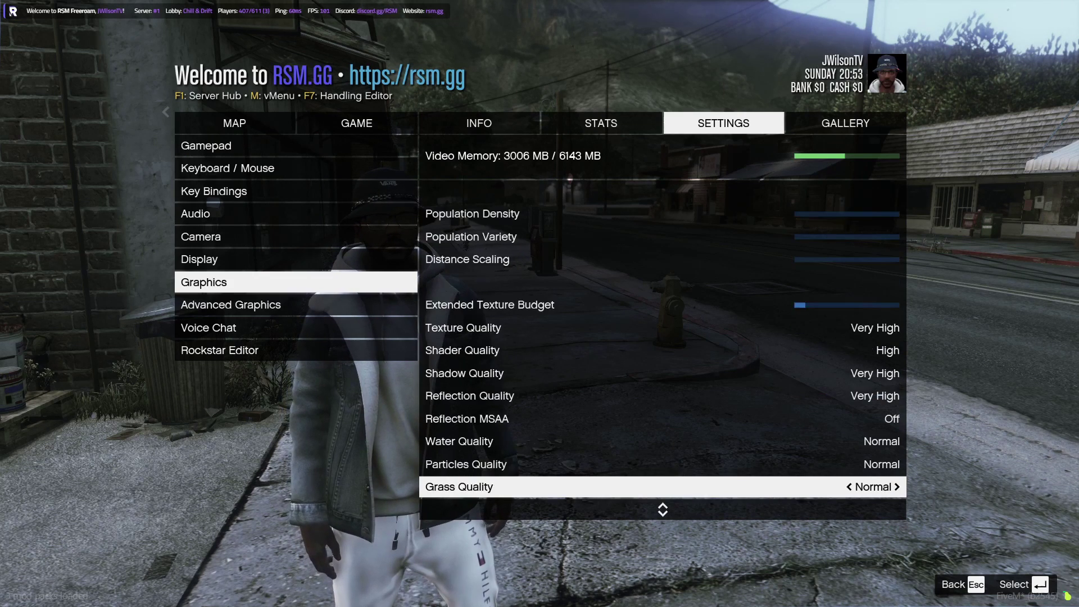
key(Down)
key(Down)
key(Down)
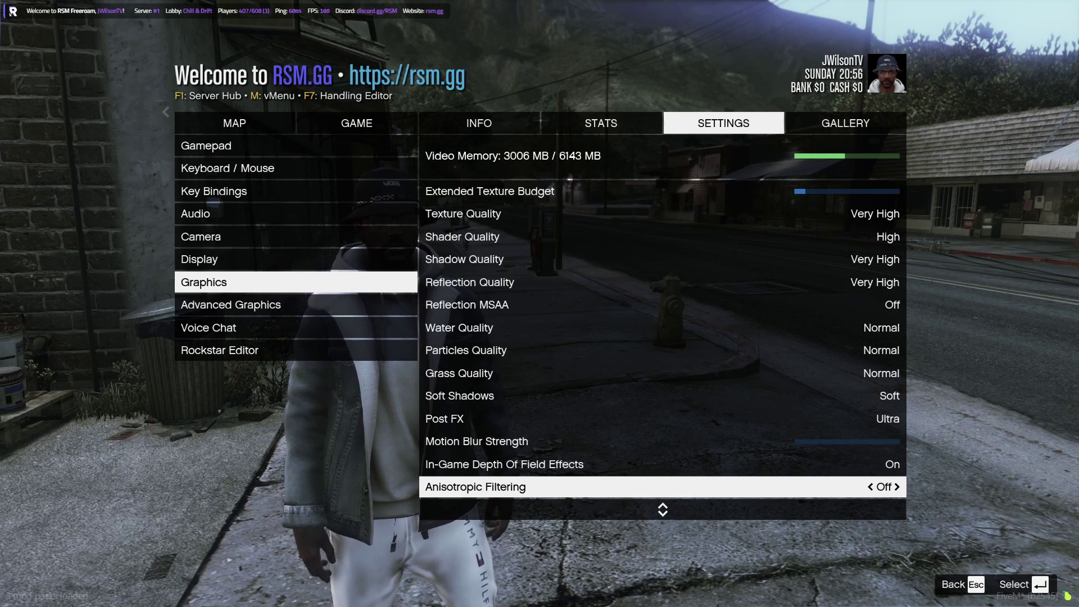
key(Up)
key(Up)
key(Up)
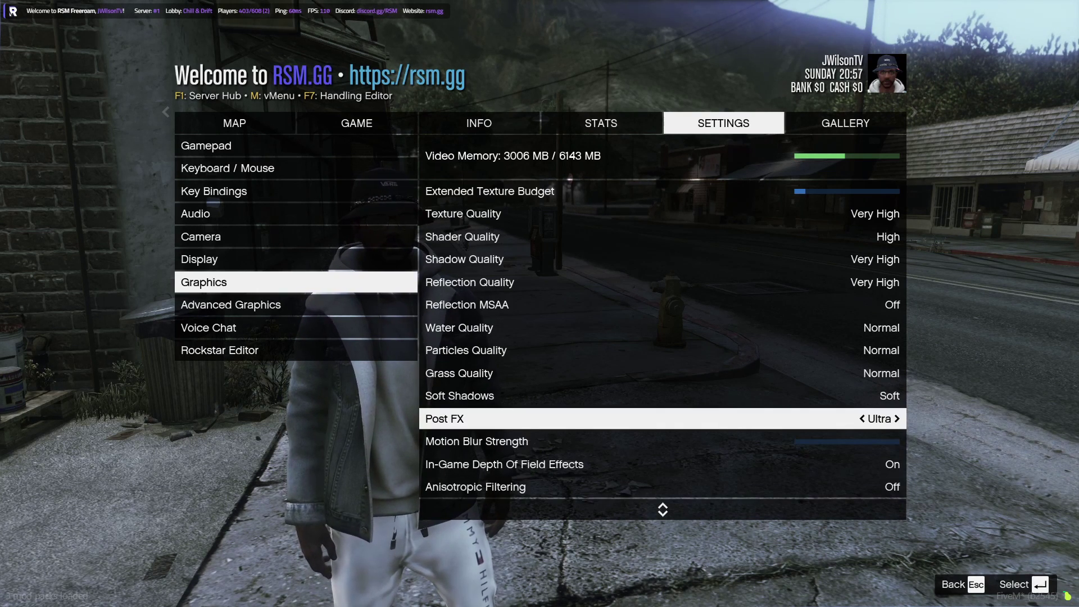
key(Down)
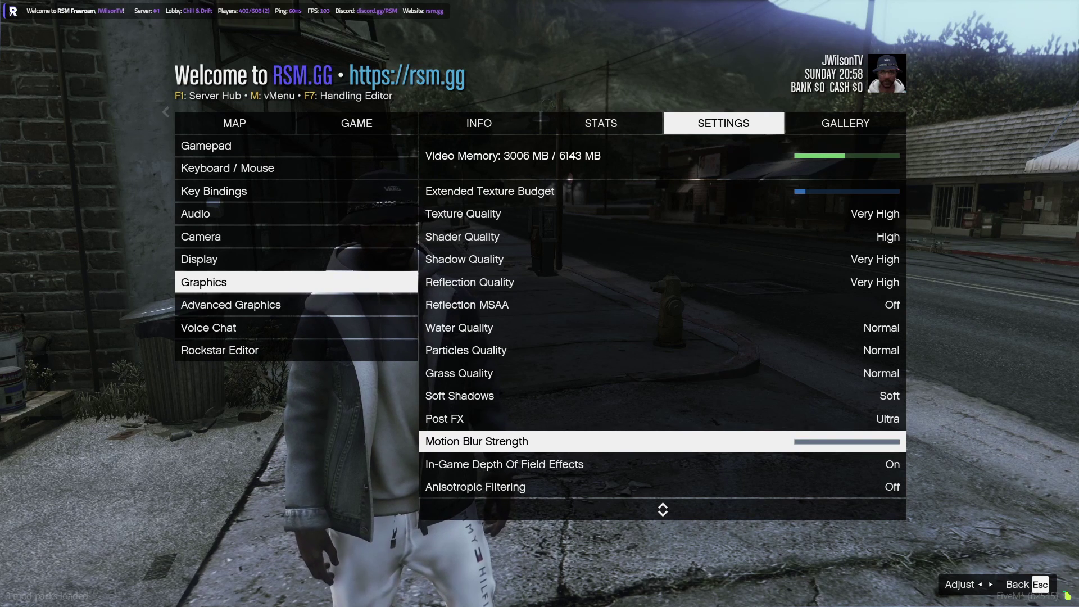
key(Up)
key(Up)
key(Up)
key(Up)
key(Up)
key(Up)
key(Up)
key(Up)
key(Up)
key(Up)
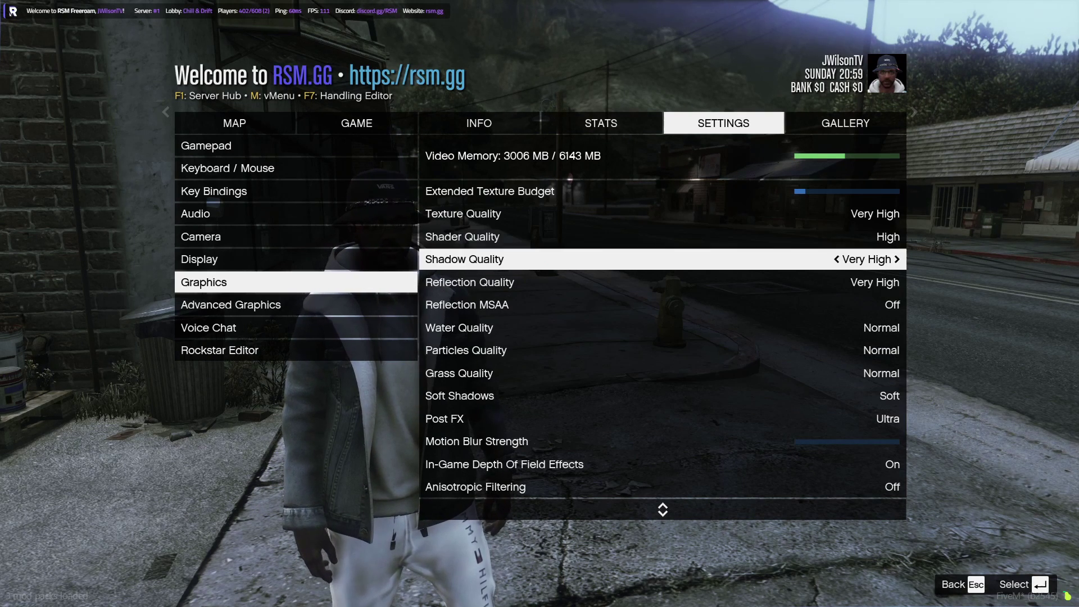
key(Down)
key(Down)
key(Down)
key(Down)
key(Down)
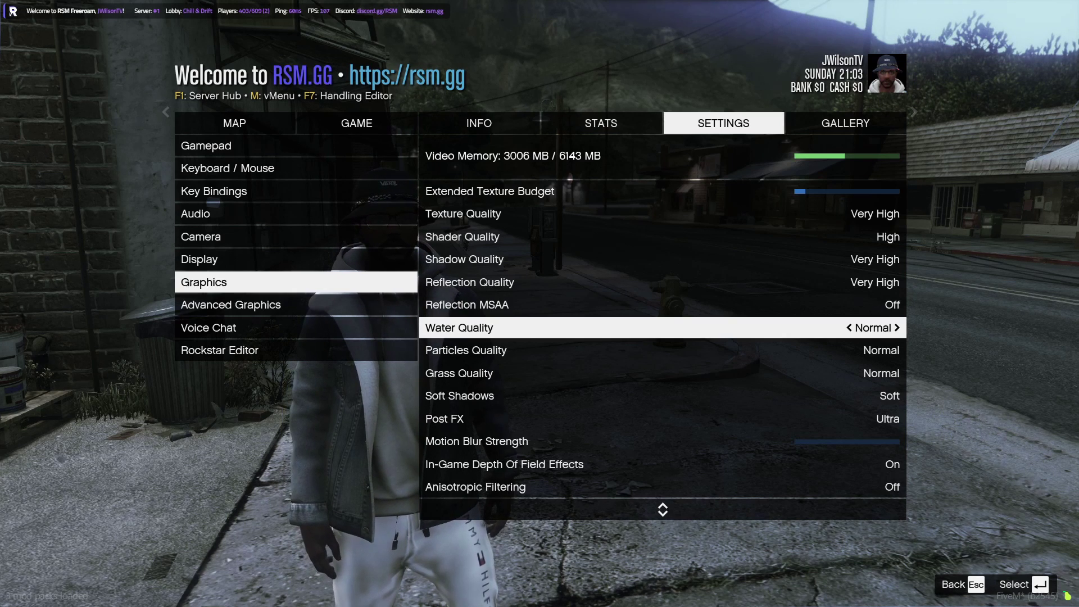
- Check the remaining graphics options and Advanced Graphics, where shadows and streaming are Off
key(Up)
key(Up)
key(Up)
key(Up)
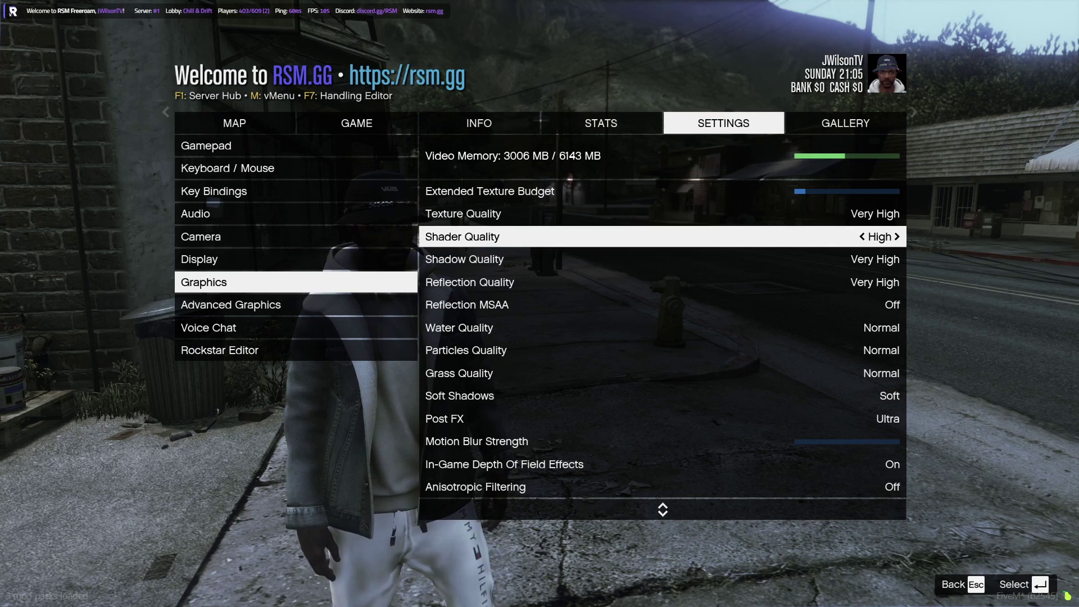
key(Up)
key(Up)
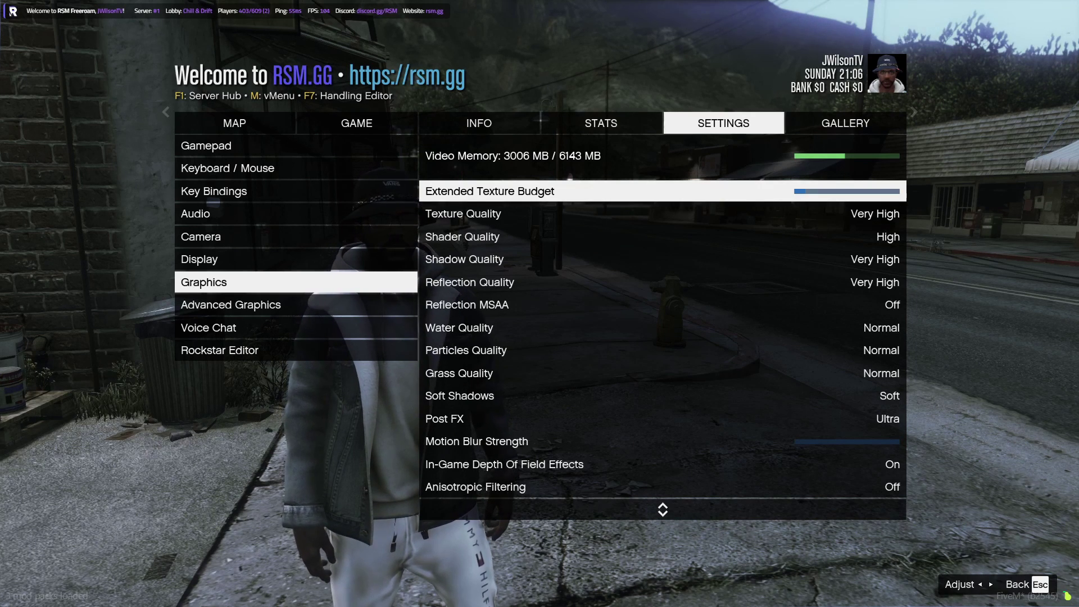
key(Down)
key(Down)
key(Down)
key(Down)
key(Down)
key(Down)
key(Down)
key(Down)
key(Down)
key(Down)
key(Down)
key(Down)
key(Down)
key(Down)
key(Down)
key(Down)
key(Down)
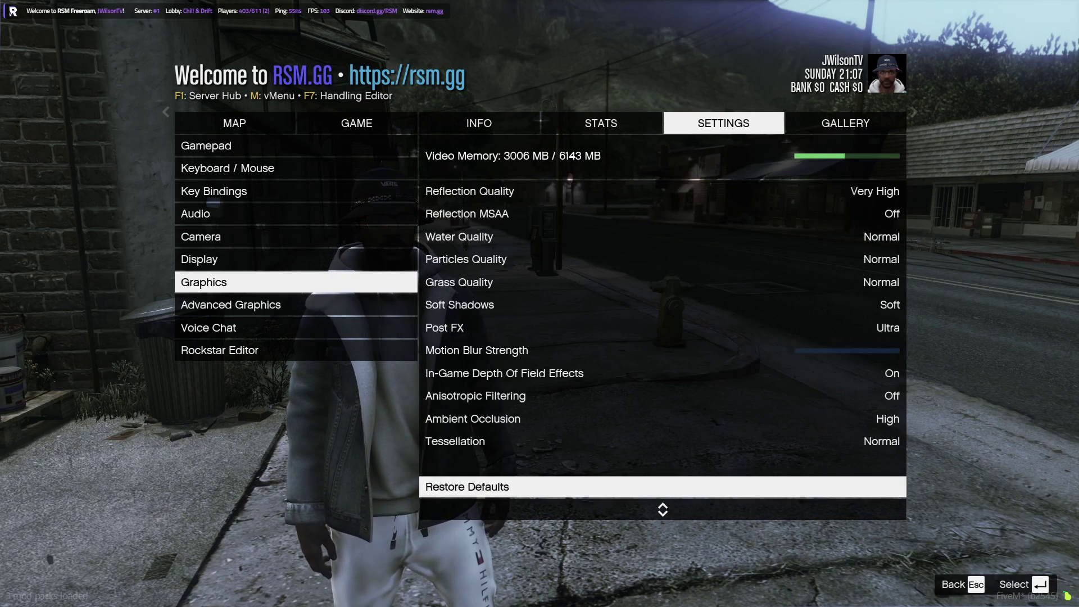
key(Down)
key(Down)
key(Escape)
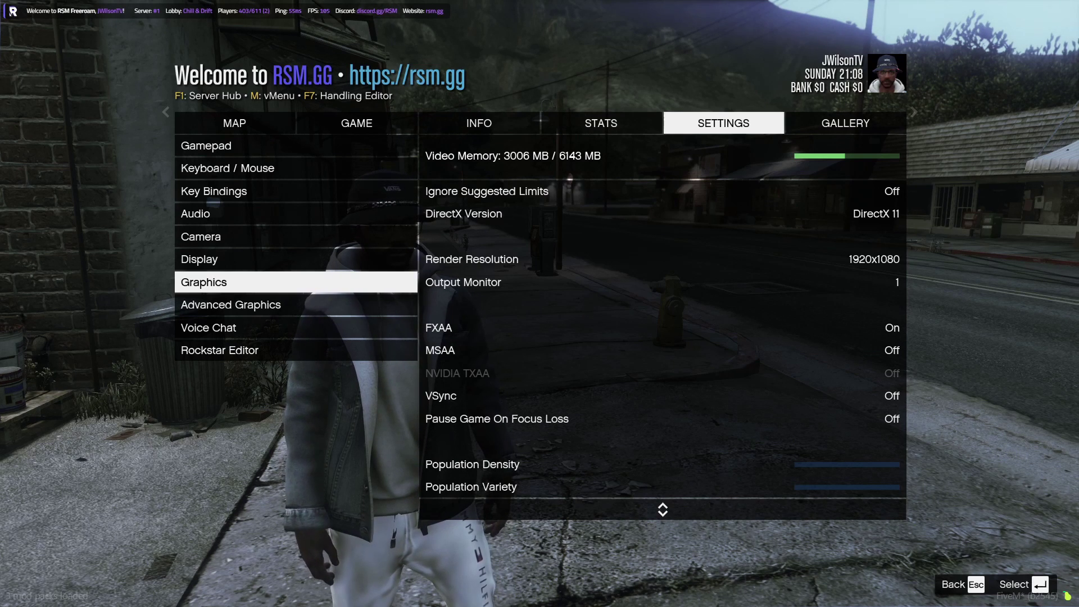
key(Down)
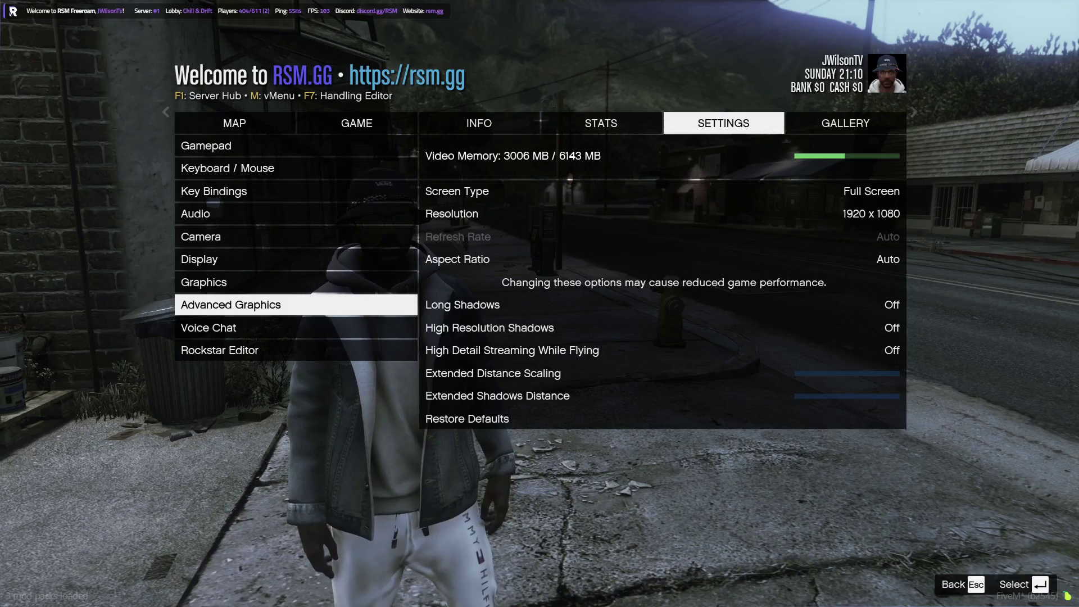
key(Escape)
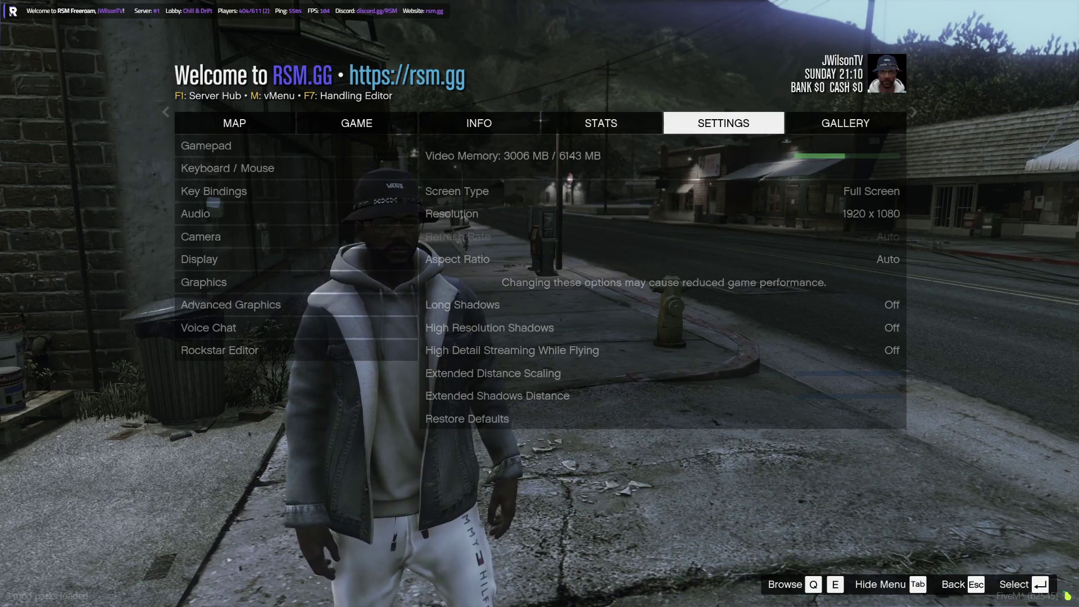
- Close the pause menu and run the character along the sidewalk
key(Escape)
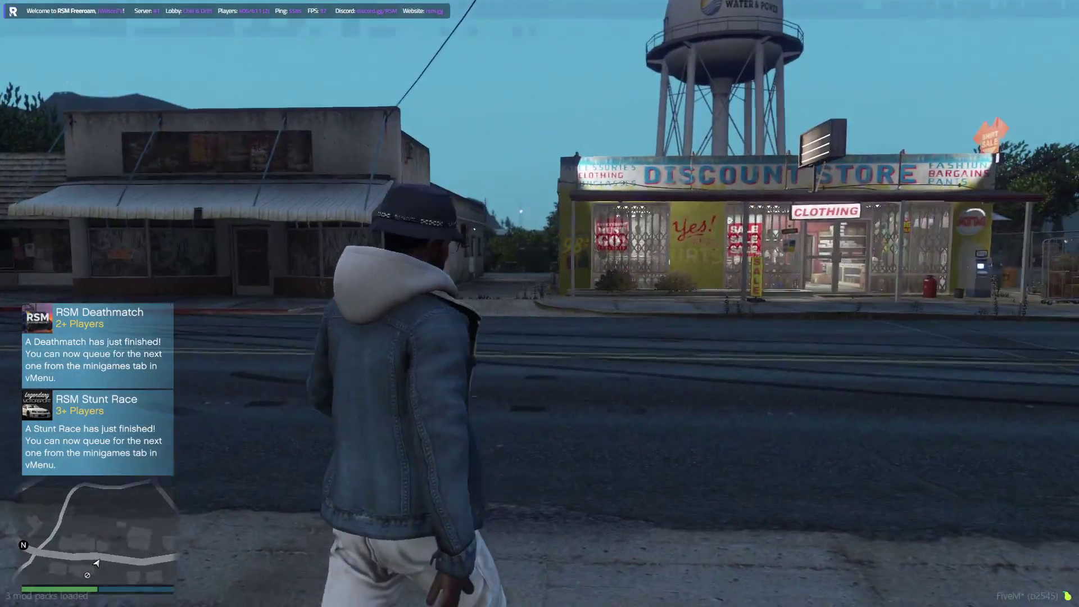
key(w)
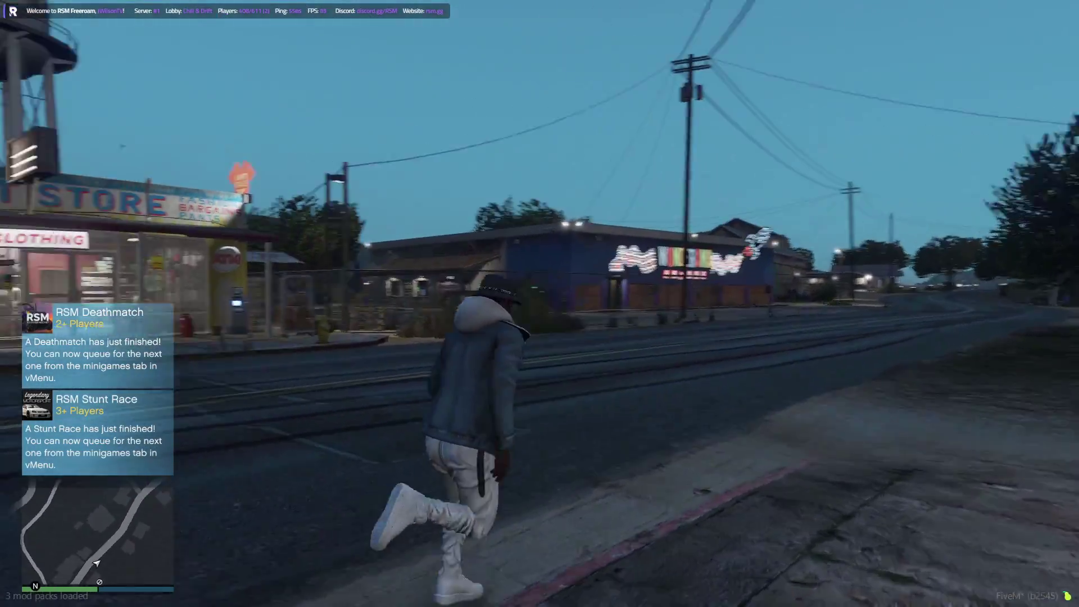